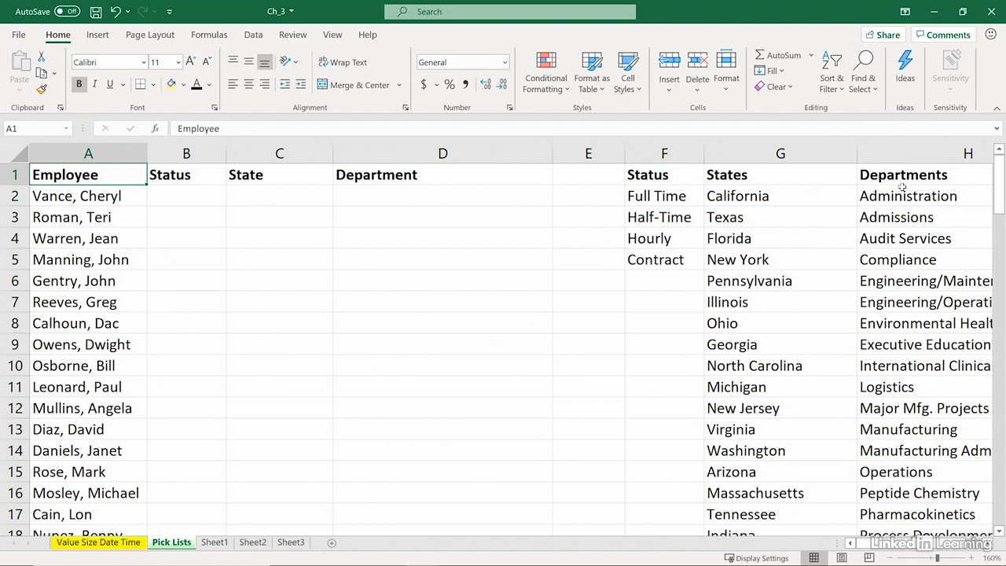
# Add list data validation to the whole Status column B, using cells F2:F5 as the source.
pyautogui.click(189, 153)
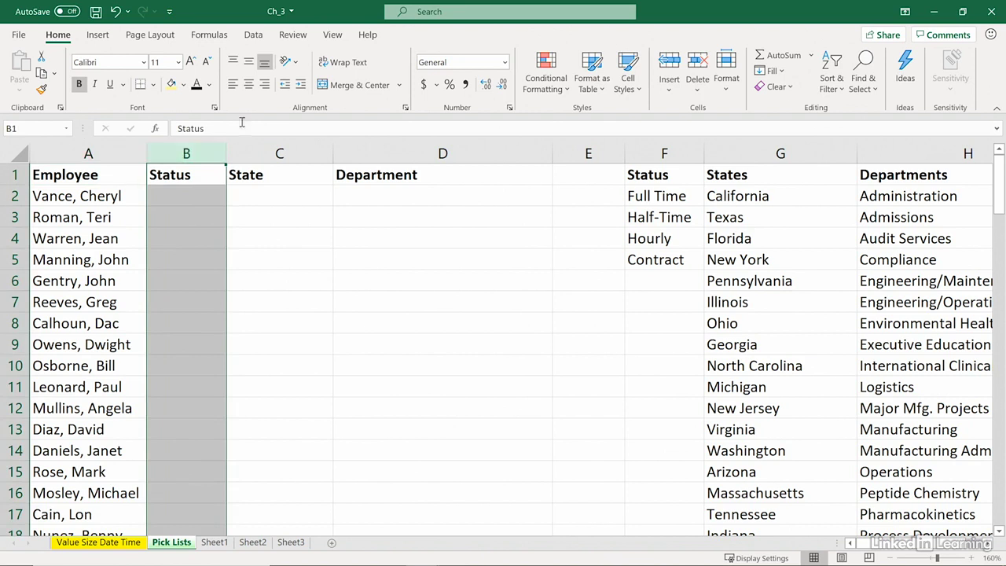
pyautogui.click(256, 36)
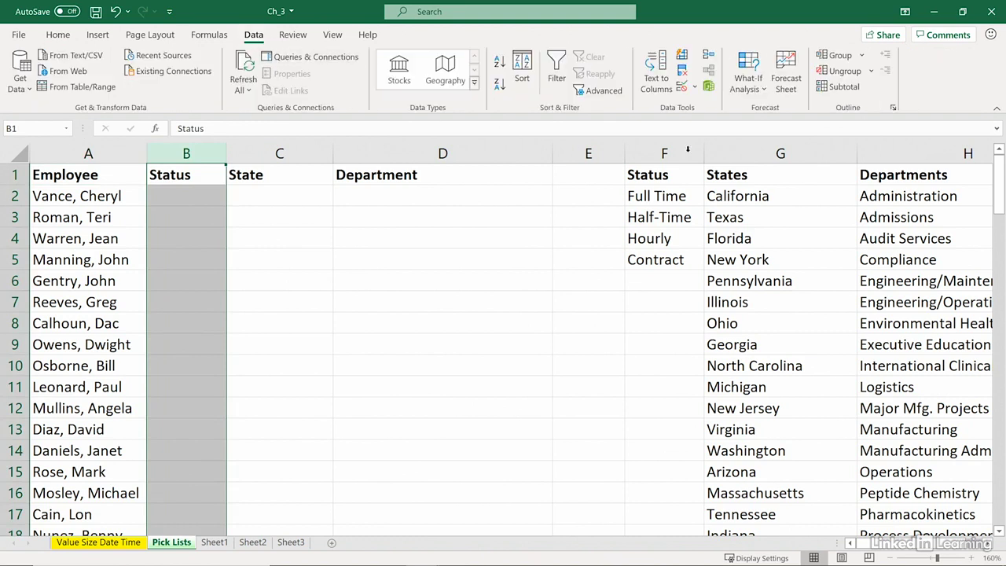
pyautogui.click(683, 88)
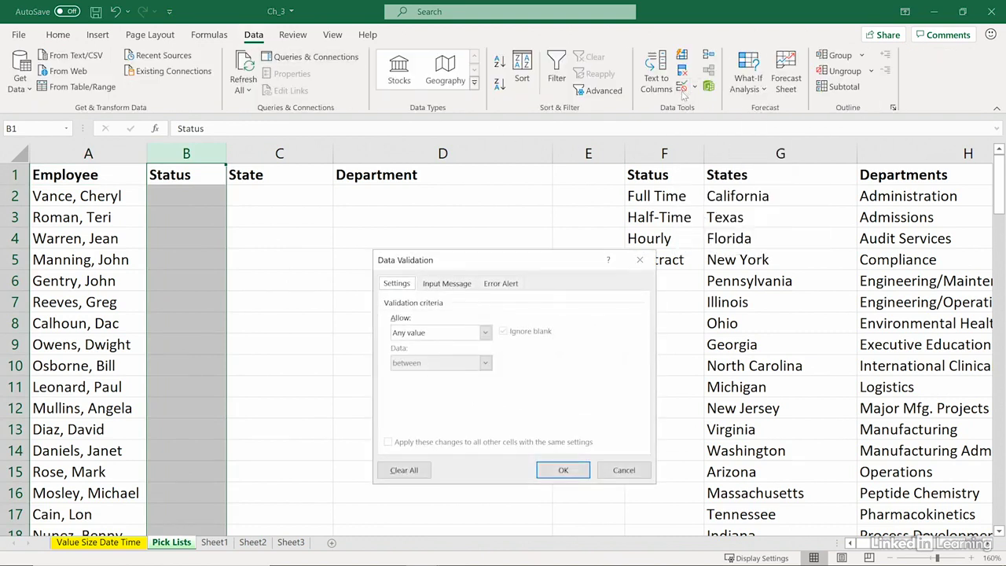
pyautogui.click(484, 332)
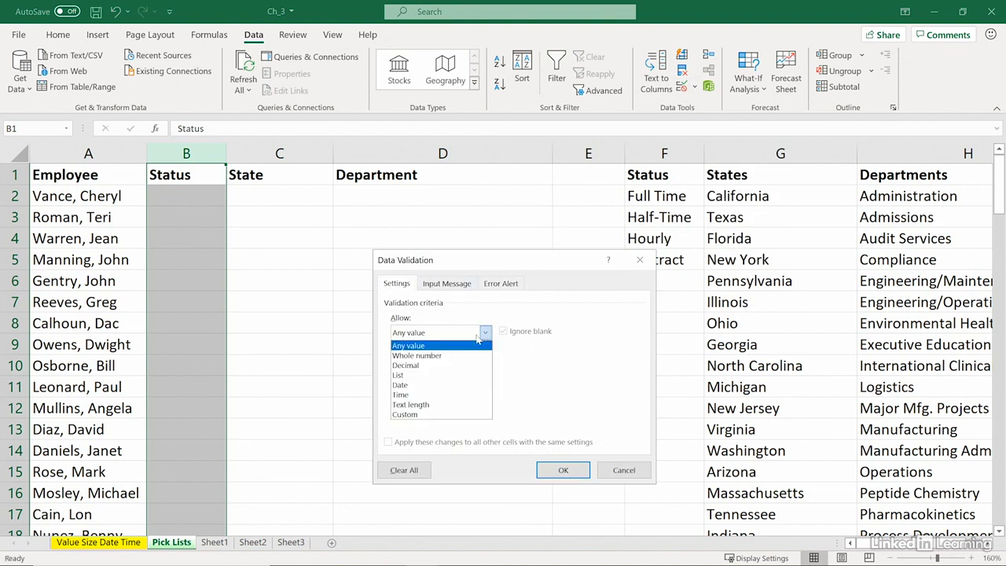
pyautogui.click(402, 375)
pyautogui.click(407, 393)
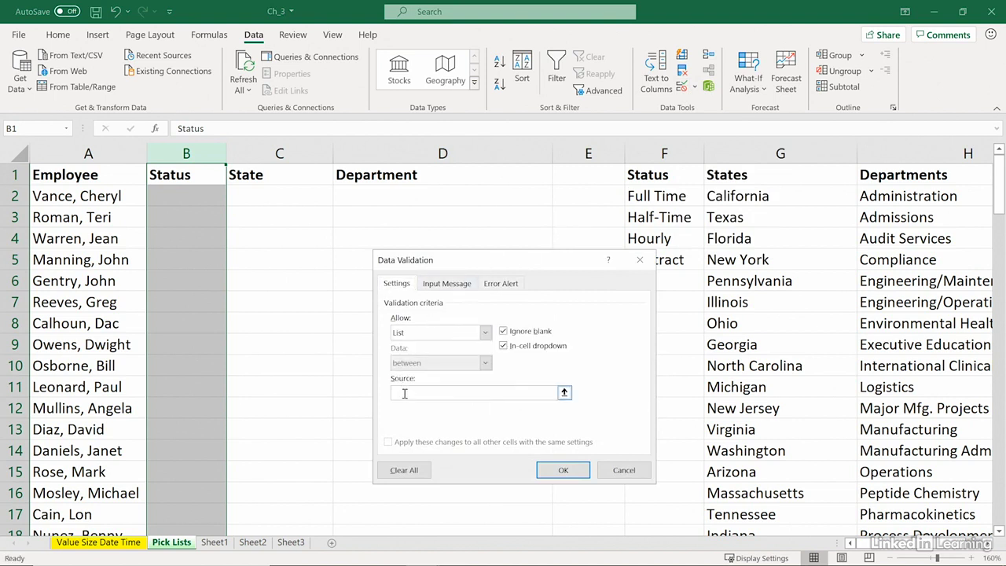
pyautogui.moveTo(683, 198); pyautogui.dragTo(682, 251)
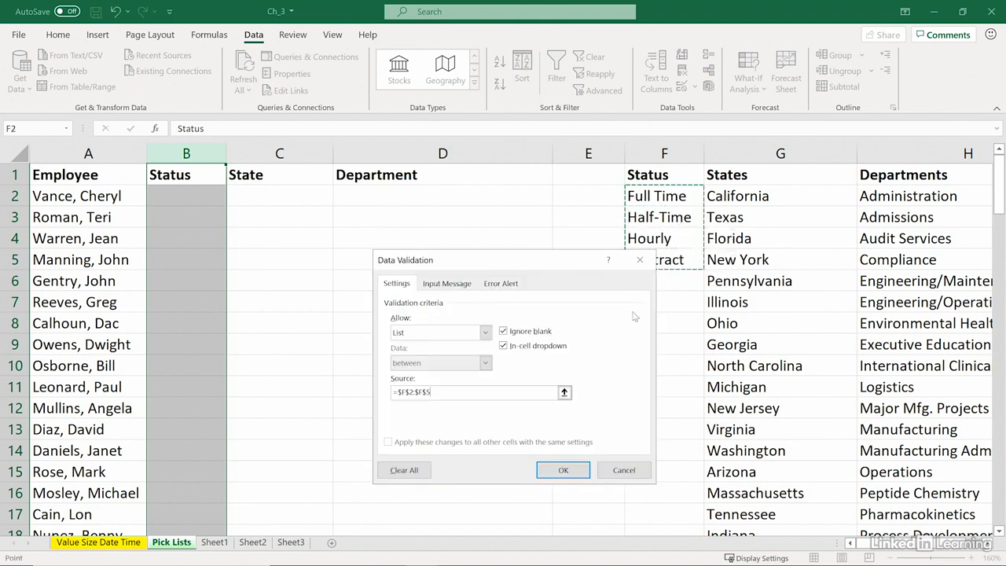
pyautogui.click(559, 470)
# Pick Half-Time as the status in B3 and Contract in B2.
pyautogui.click(206, 202)
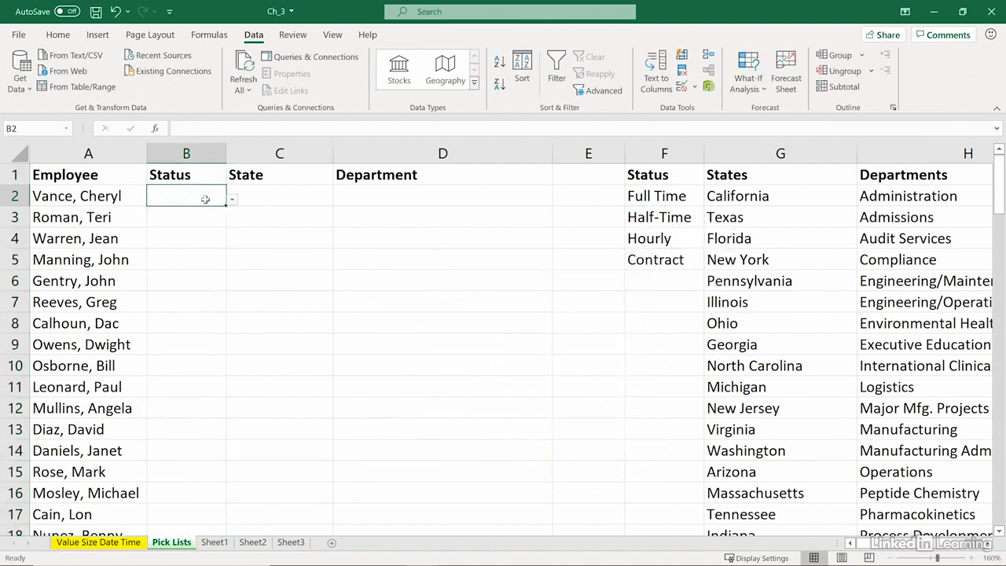
pyautogui.click(212, 222)
pyautogui.click(231, 222)
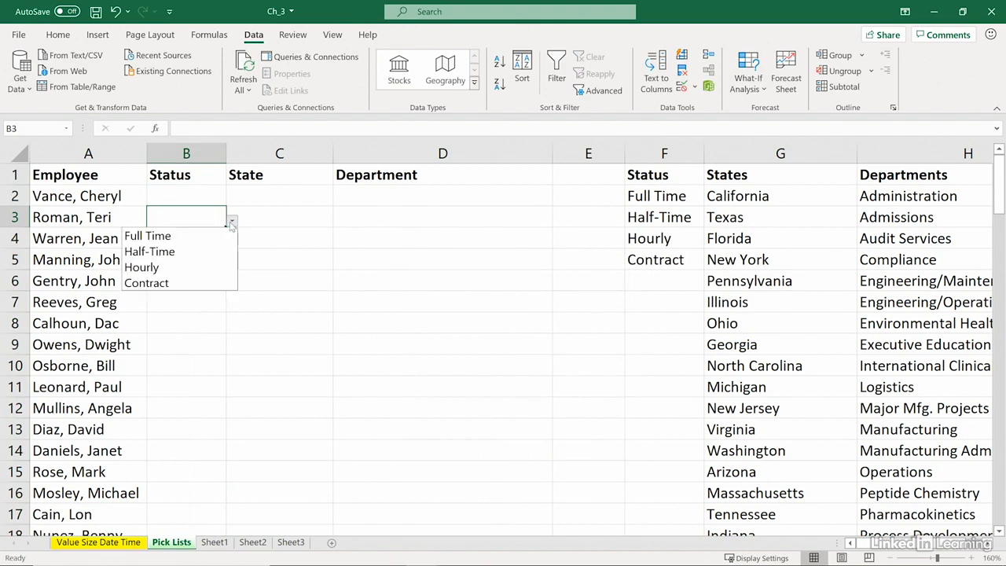
pyautogui.click(192, 257)
pyautogui.click(208, 197)
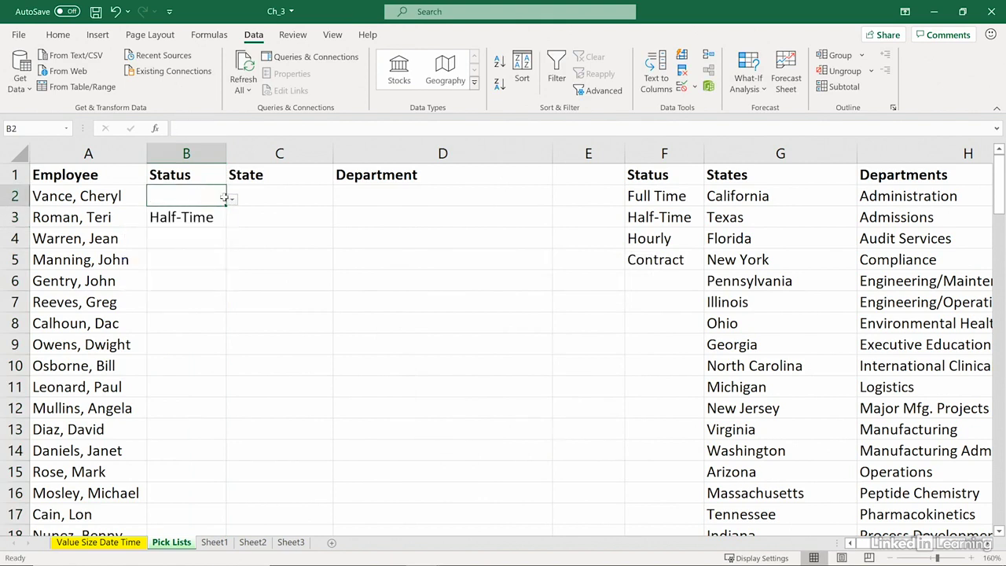
pyautogui.click(231, 199)
pyautogui.click(190, 261)
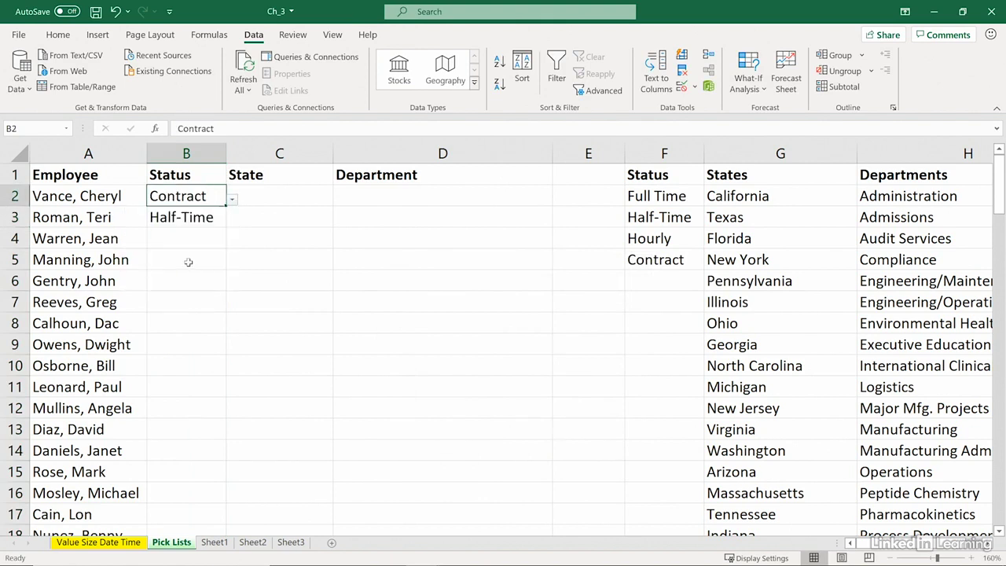
# Choose Hourly from the pick list for the status in B4.
pyautogui.click(193, 244)
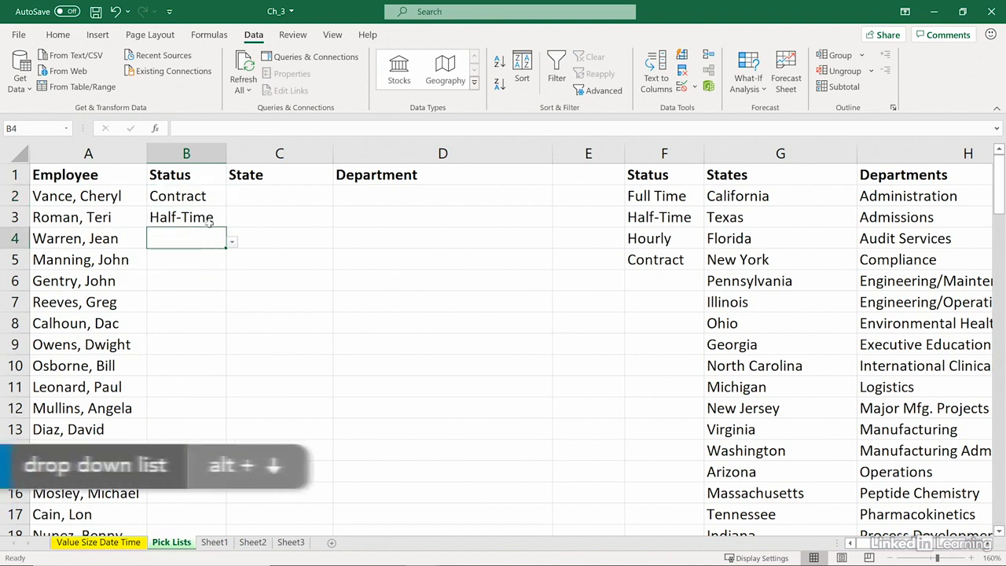
pyautogui.hotkey('alt', 'Down')
pyautogui.press('Down')
pyautogui.press('Down')
pyautogui.press('Down')
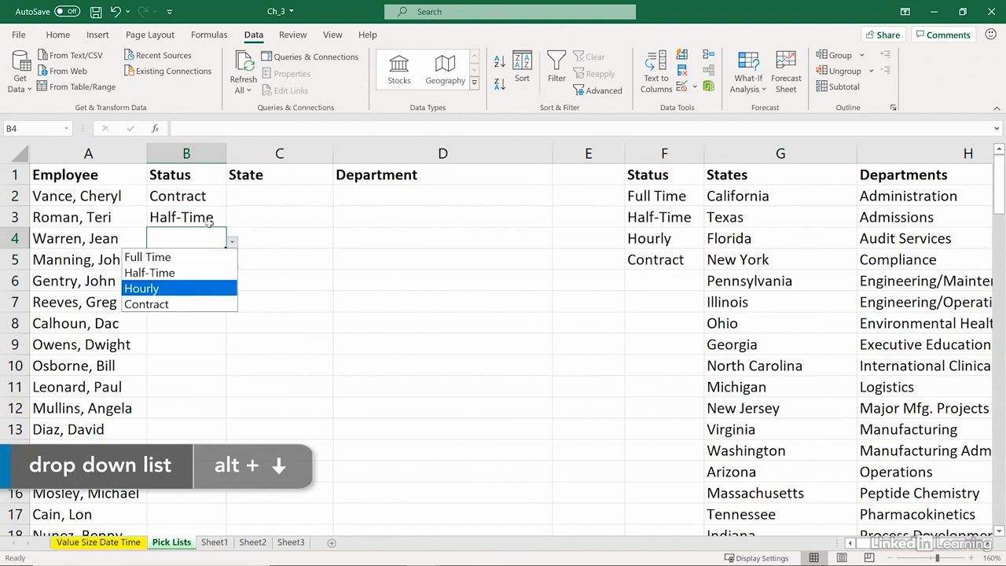
pyautogui.press('Return')
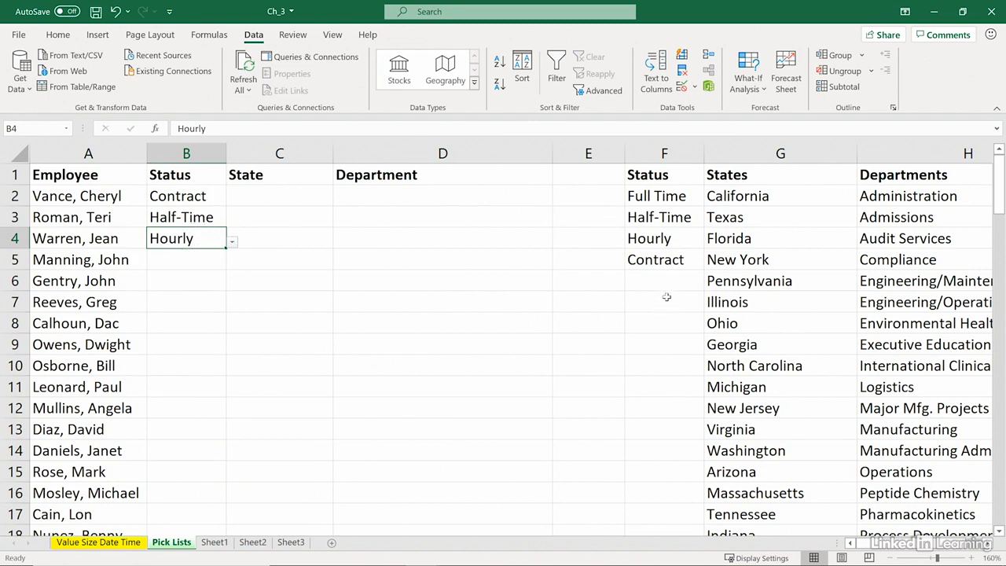
# Add Intern below Contract in the Status source list at F6 and check the choices offered in B5.
pyautogui.click(645, 279)
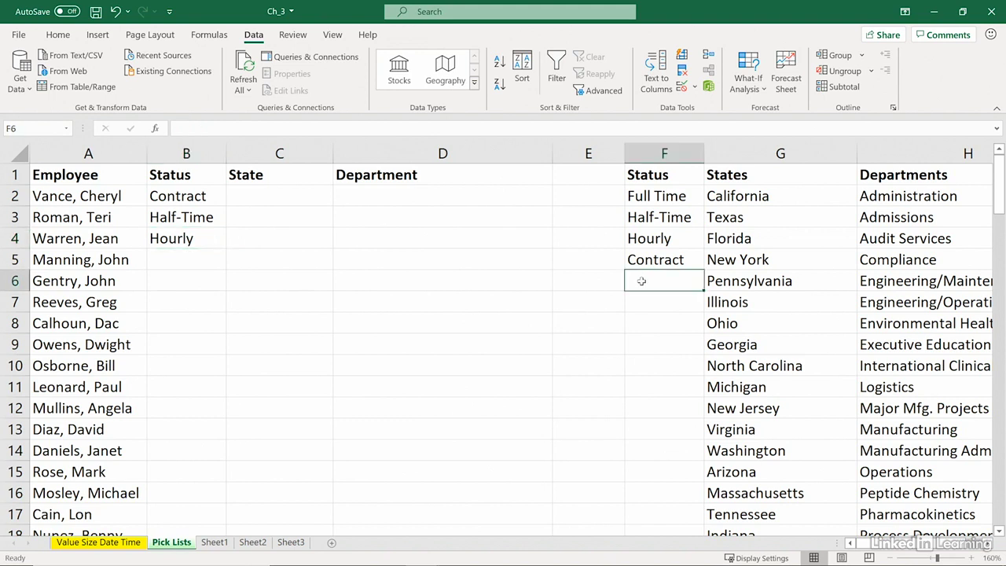
pyautogui.write('In')
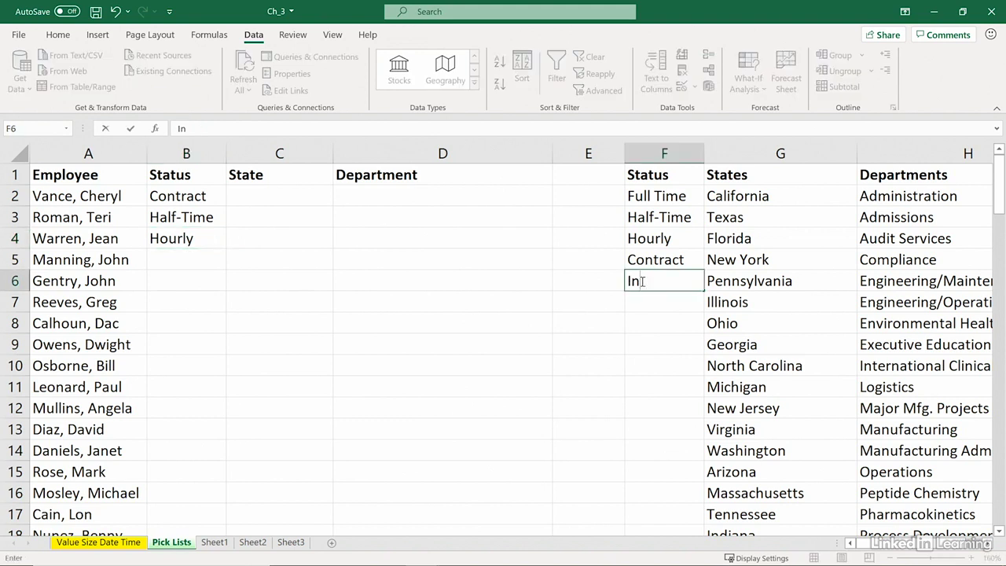
pyautogui.write('ter')
pyautogui.write('n')
pyautogui.press('Return')
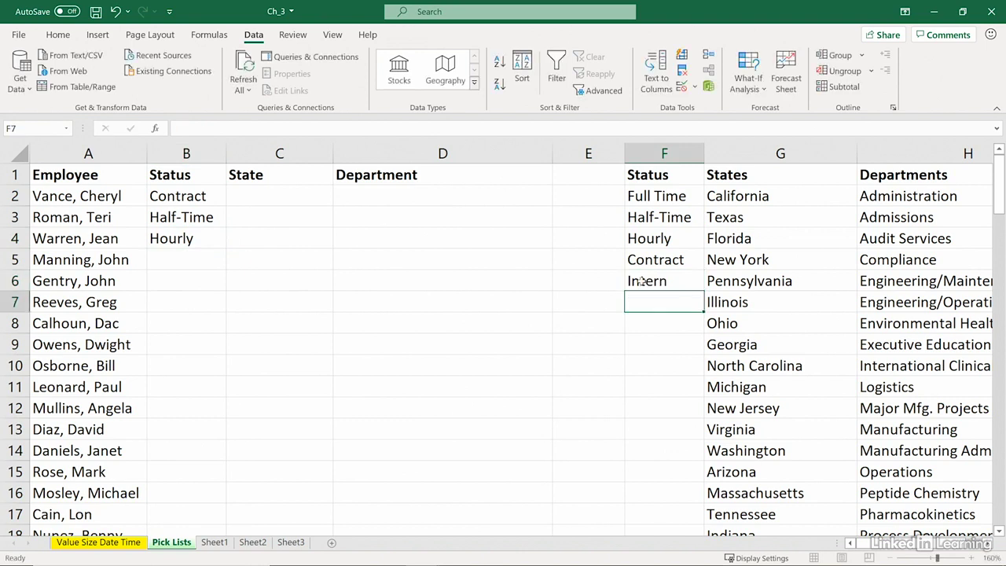
pyautogui.click(191, 260)
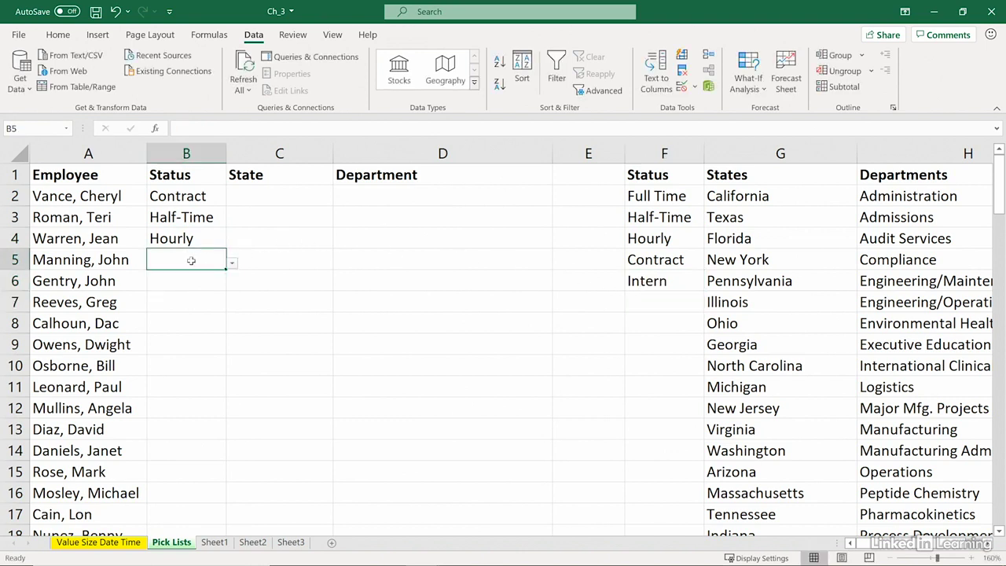
pyautogui.click(232, 264)
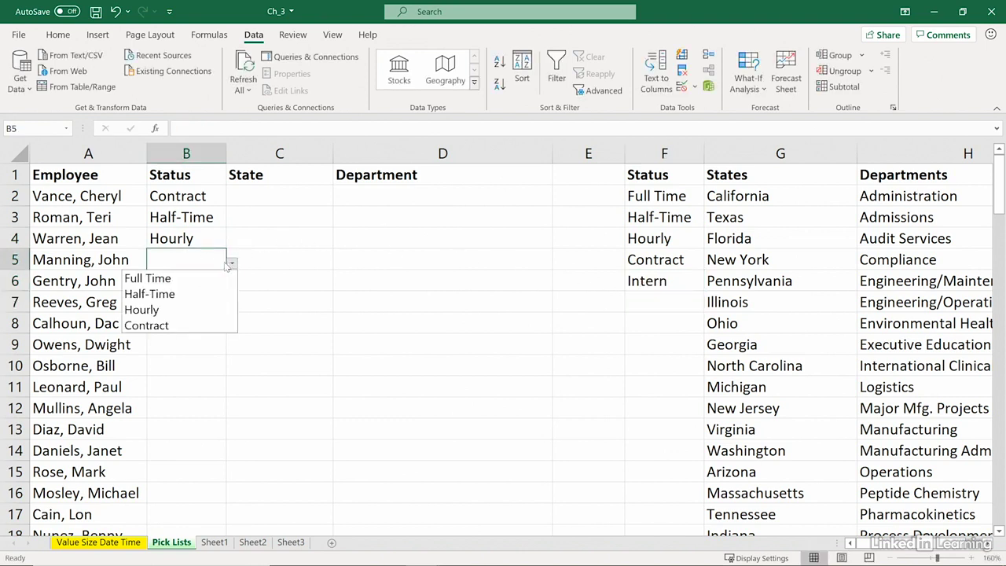
pyautogui.press('Escape')
# Move Intern above Contract in the Status source list, shifting the cells, and recheck the choices offered in B5.
pyautogui.click(683, 278)
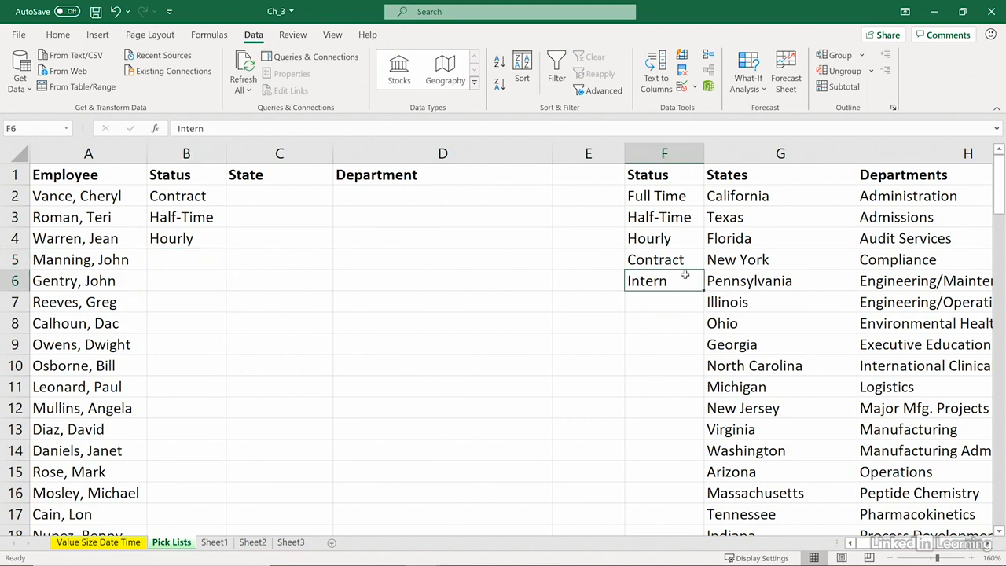
pyautogui.moveTo(686, 271); pyautogui.dragTo(689, 252)
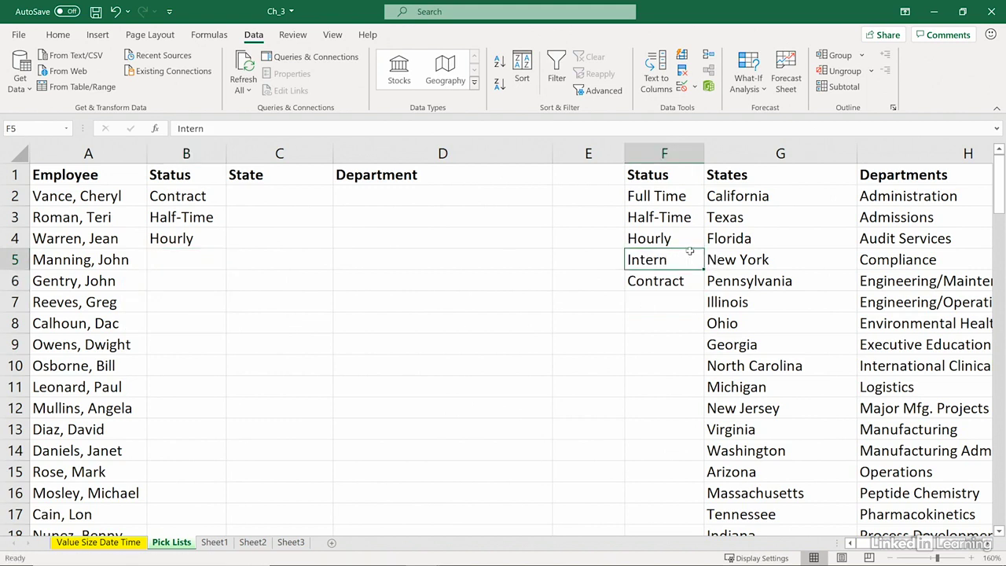
pyautogui.click(194, 252)
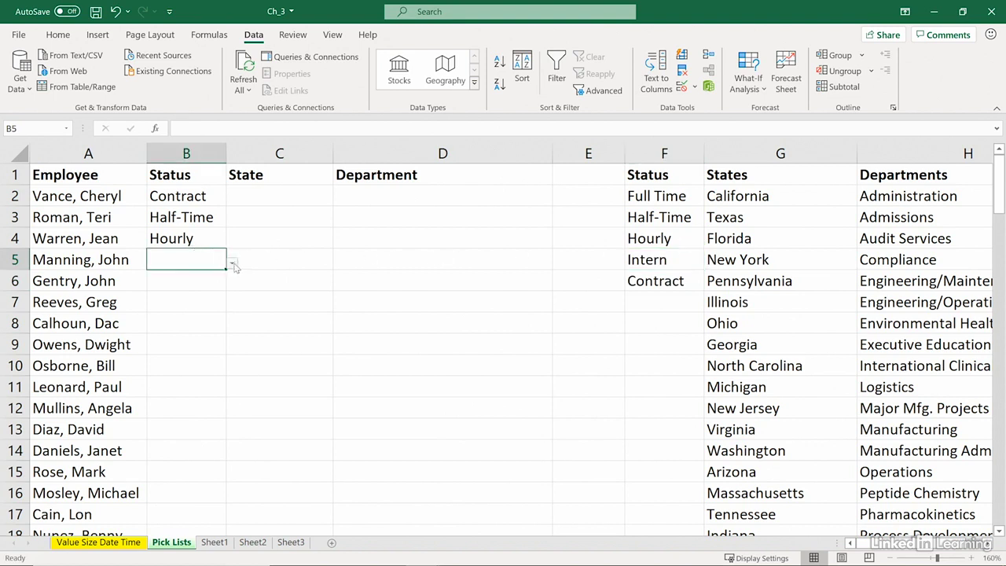
pyautogui.click(232, 265)
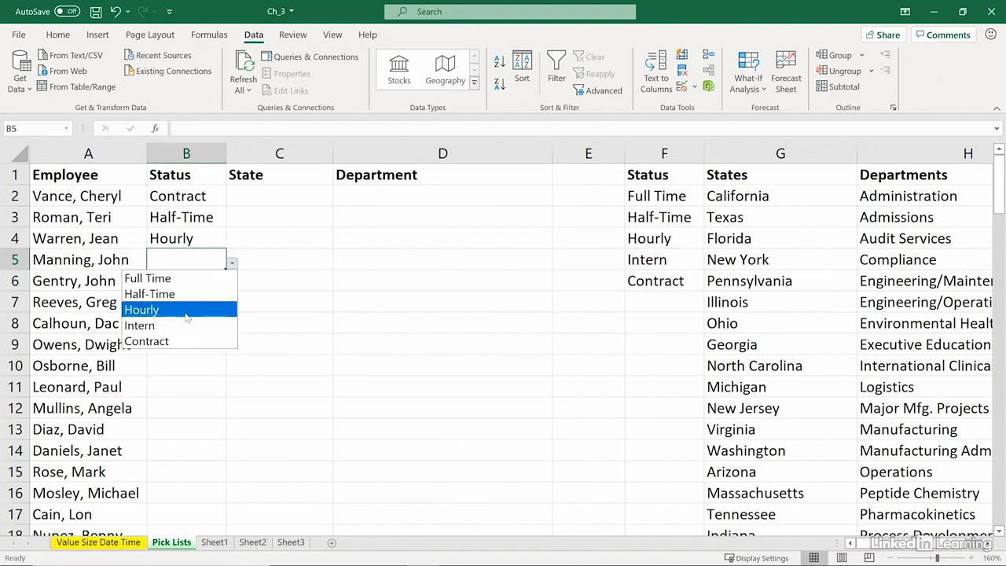
pyautogui.click(640, 283)
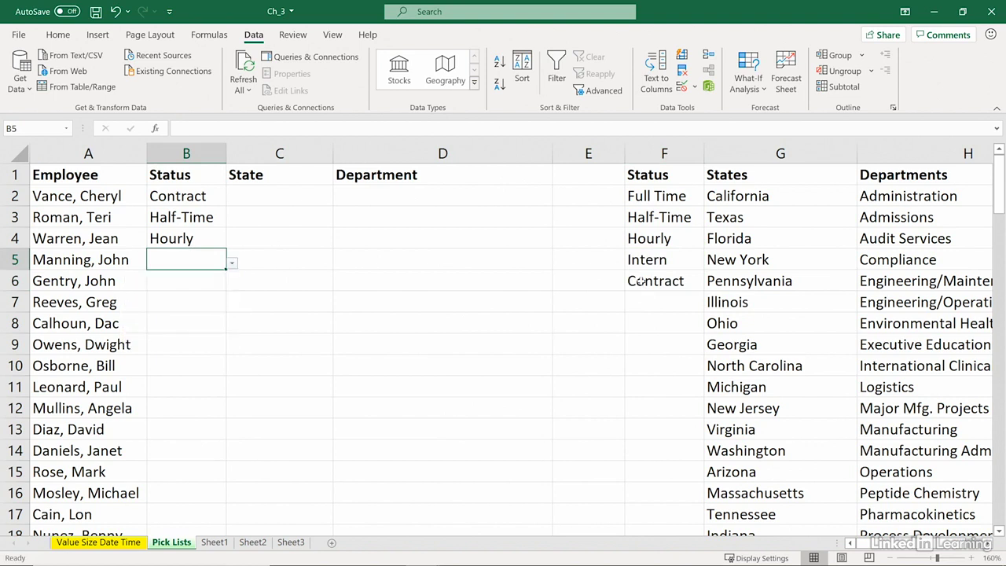
# Move Contract back above Intern in the Status source list and check the pick list in B5.
pyautogui.click(650, 281)
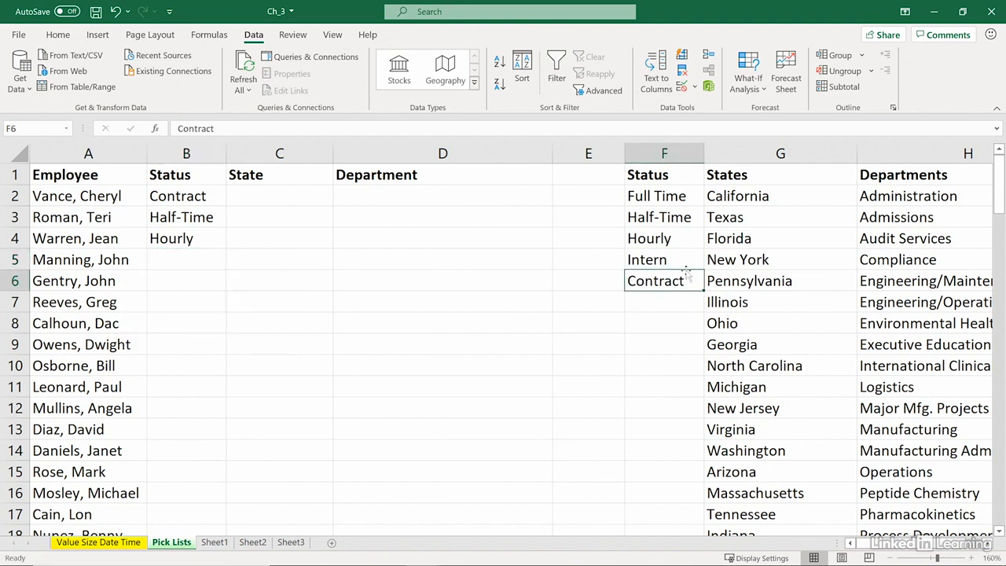
pyautogui.moveTo(686, 272); pyautogui.dragTo(687, 254)
pyautogui.click(206, 258)
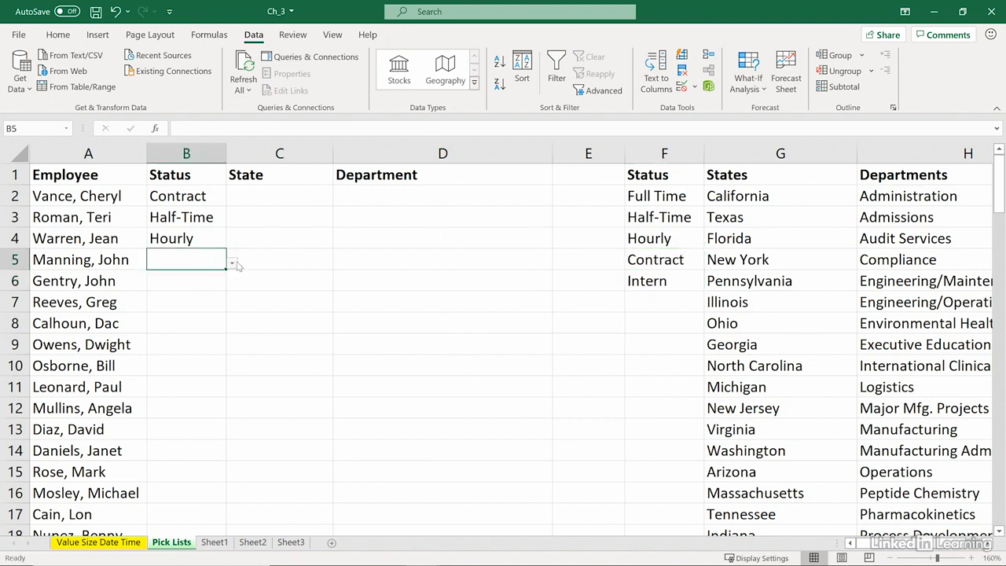
pyautogui.click(233, 265)
pyautogui.click(231, 266)
pyautogui.moveTo(646, 195); pyautogui.dragTo(646, 277)
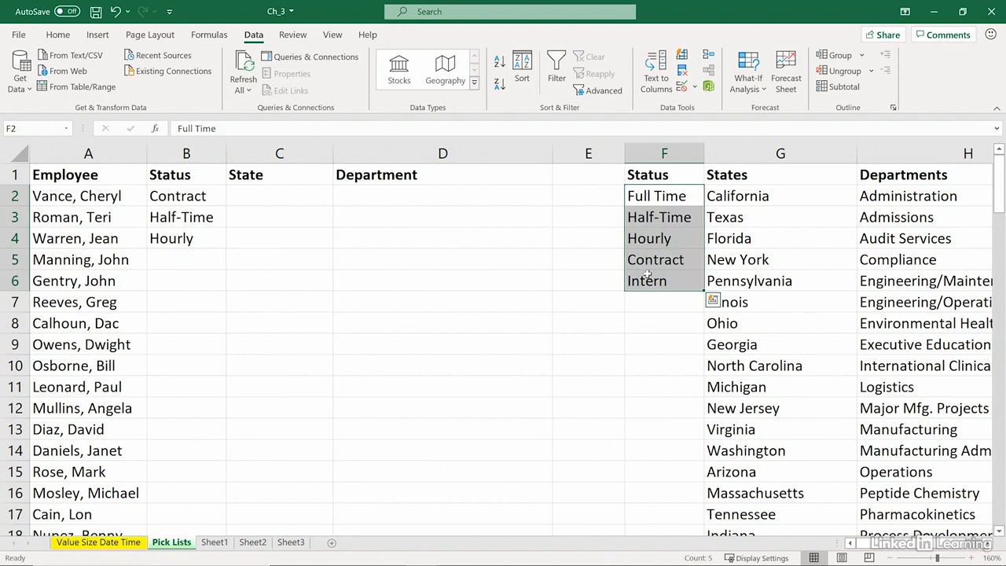
pyautogui.click(645, 302)
pyautogui.click(642, 322)
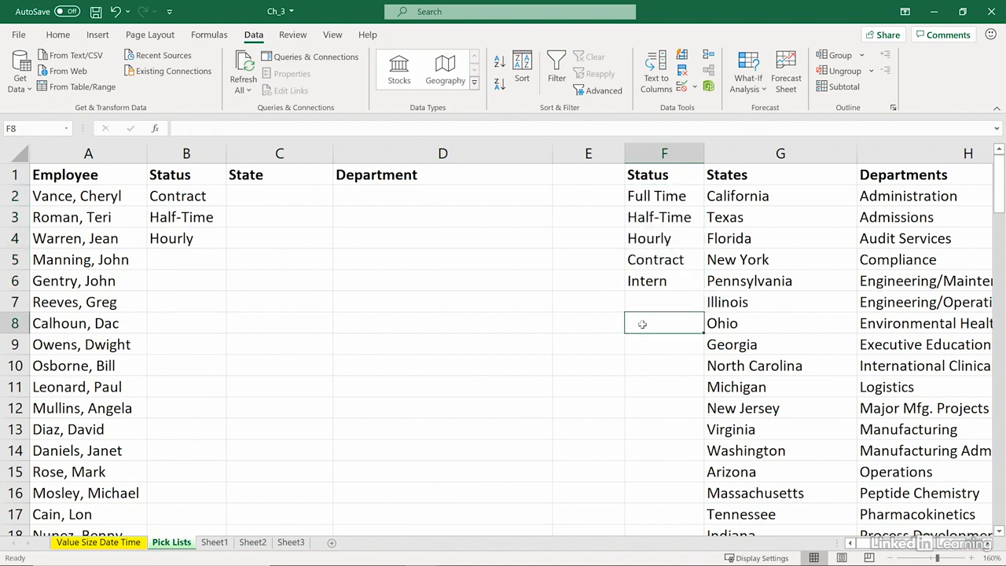
pyautogui.click(646, 341)
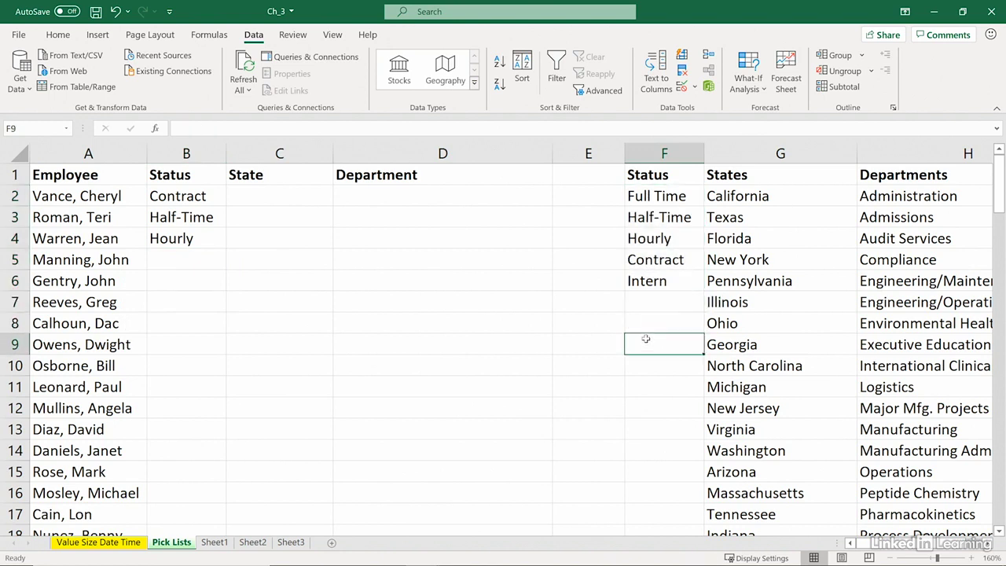
pyautogui.click(206, 258)
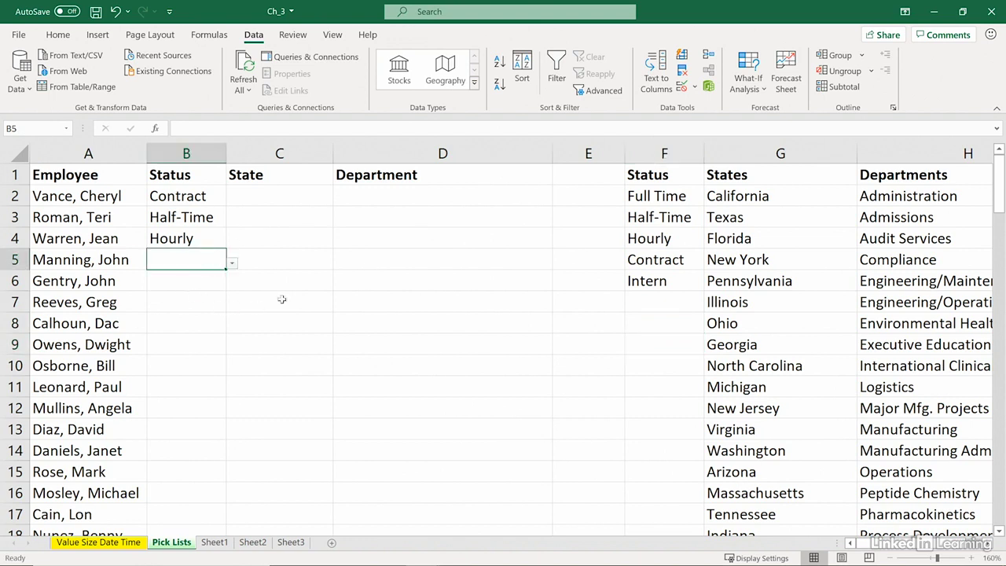
# Look through the whole States source list in column G to see how its entries are ordered.
pyautogui.click(279, 153)
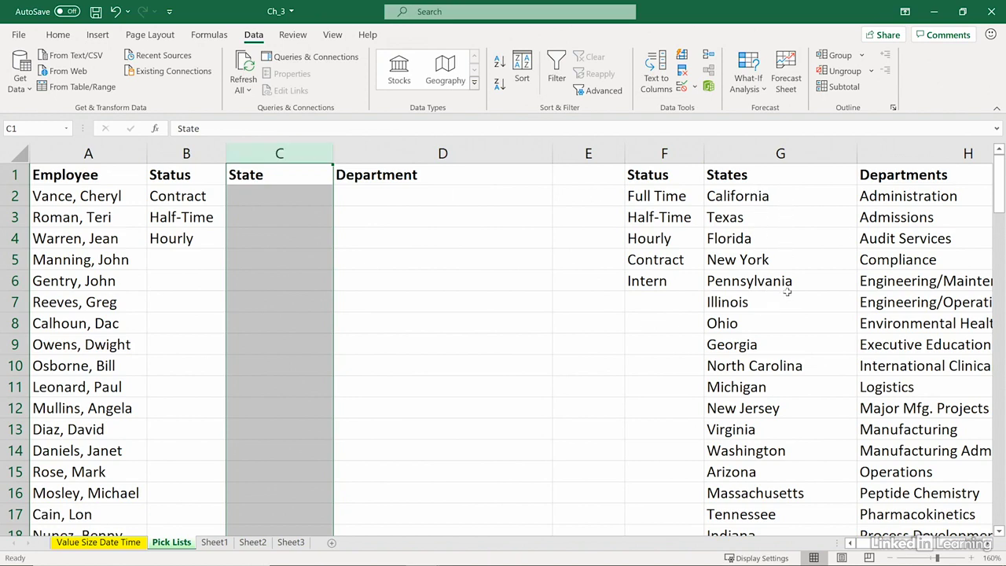
pyautogui.scroll(-3, 788, 316)
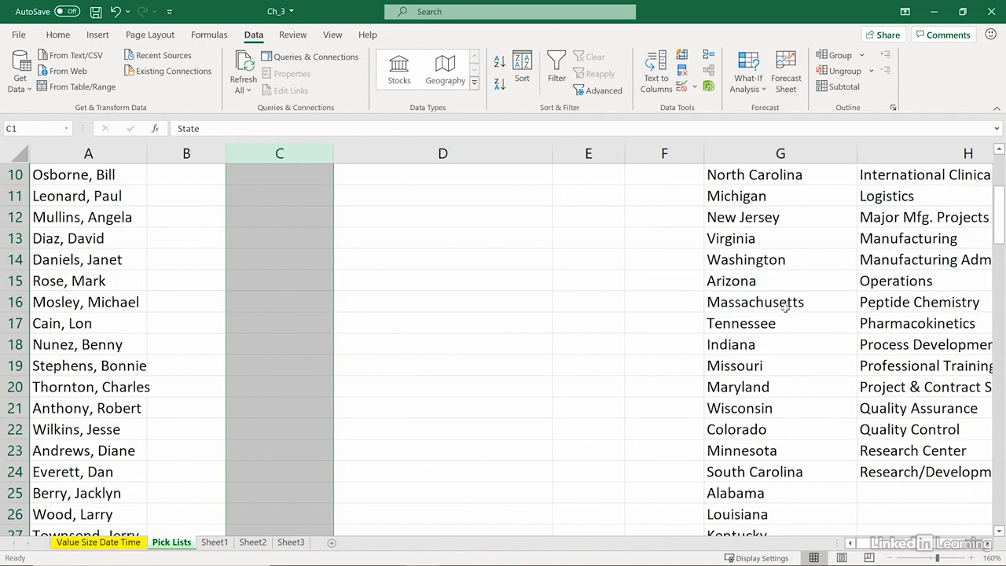
pyautogui.scroll(-5, 785, 308)
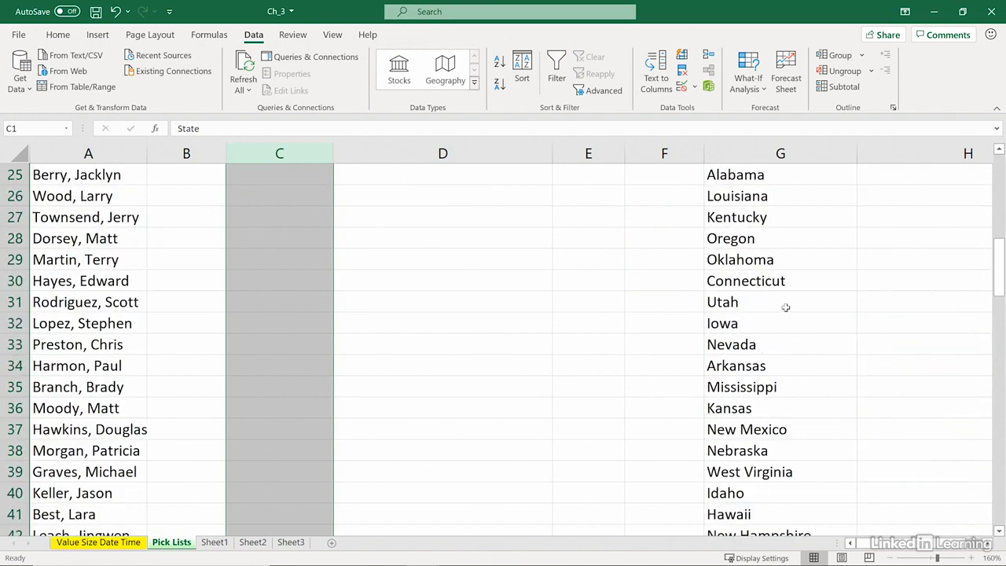
pyautogui.scroll(-3, 785, 307)
pyautogui.scroll(-2, 784, 310)
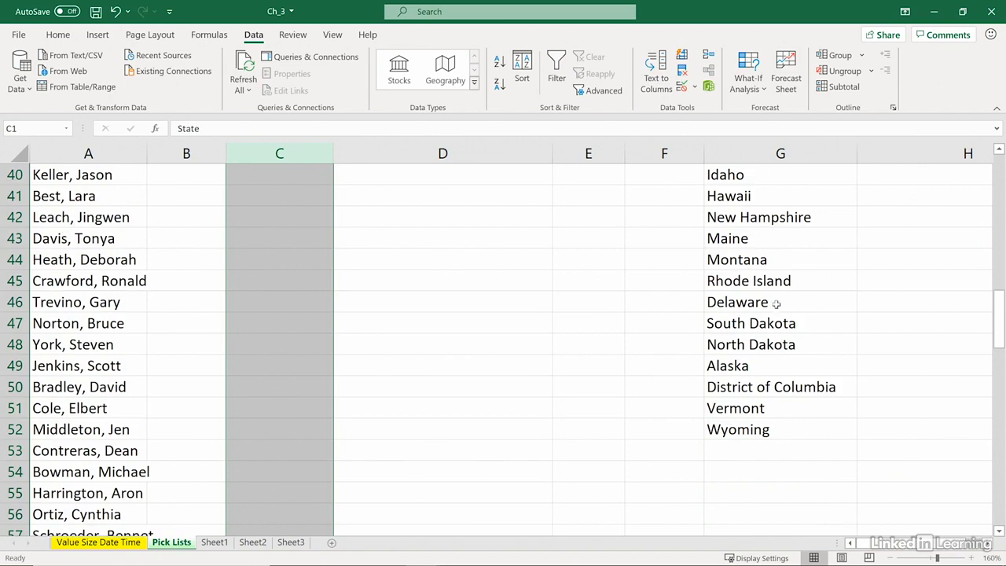
pyautogui.scroll(13, 784, 314)
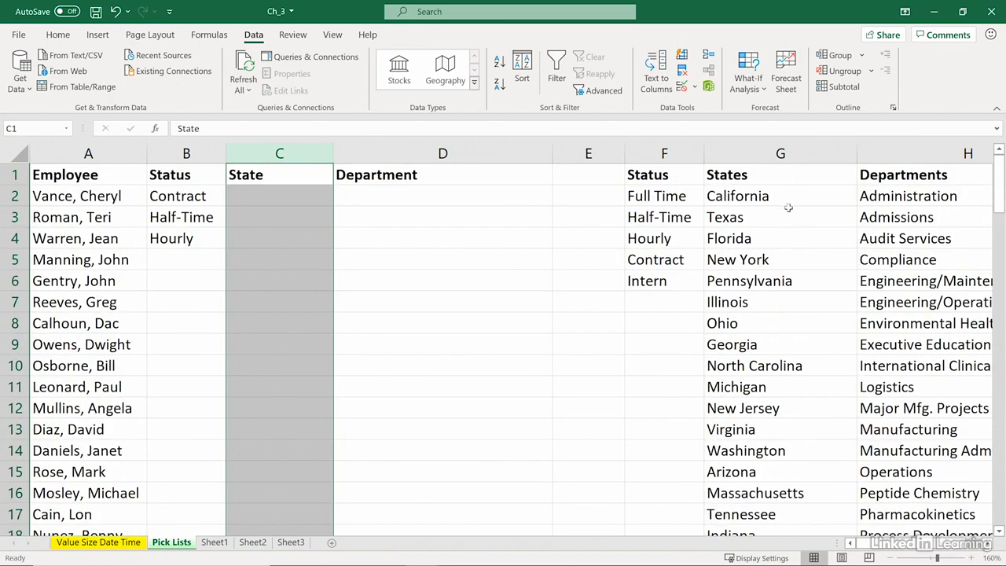
# Sort the state names in G2:G52 from A to Z, continuing with the current selection only.
pyautogui.click(768, 195)
pyautogui.moveTo(768, 196); pyautogui.dragTo(773, 493)
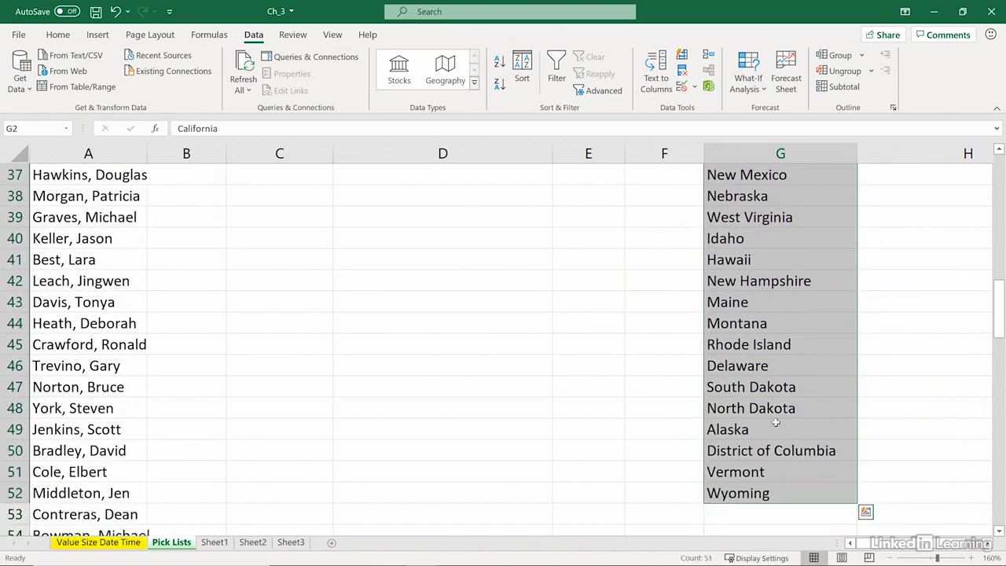
pyautogui.scroll(10, 643, 260)
pyautogui.scroll(2, 643, 259)
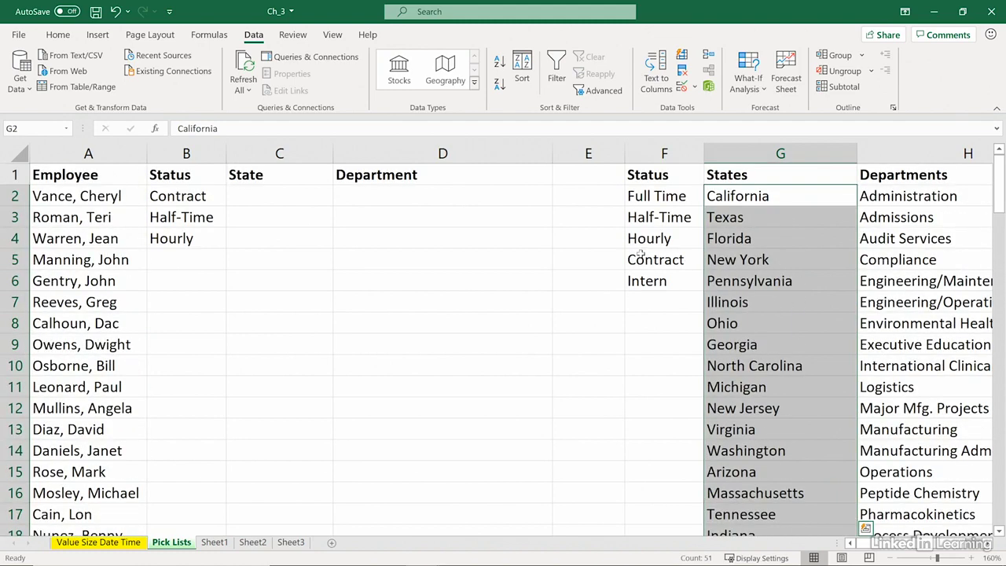
pyautogui.click(500, 62)
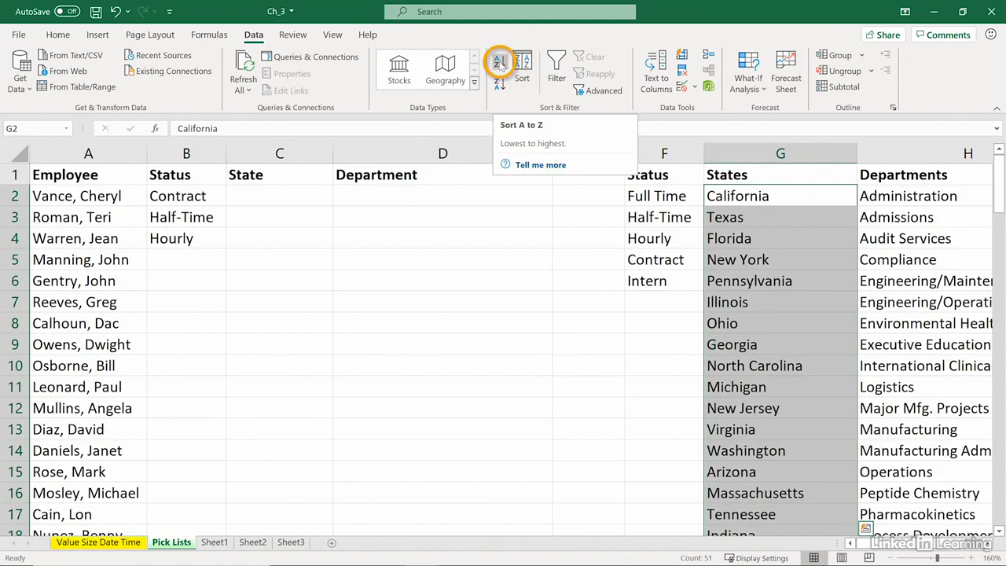
pyautogui.click(500, 63)
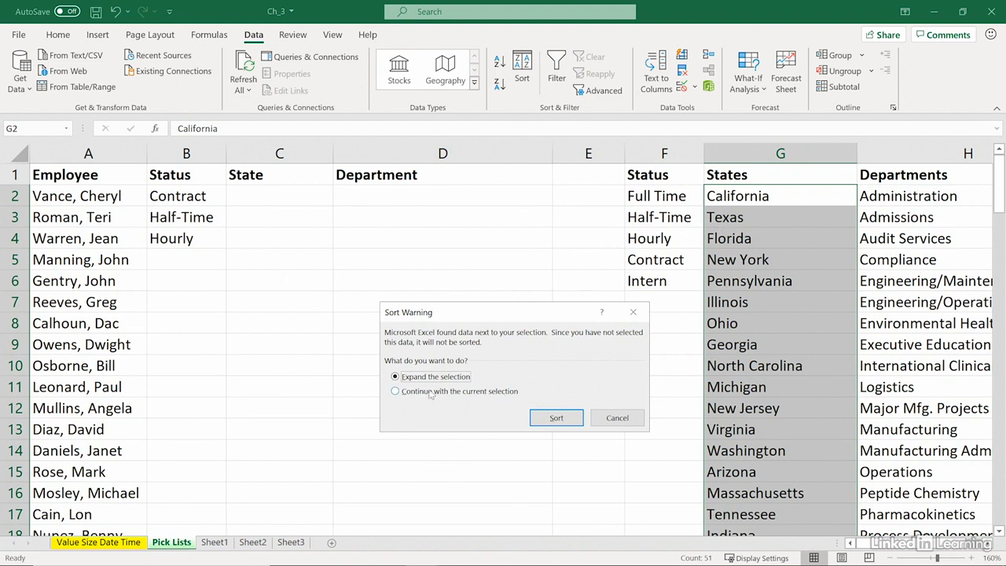
pyautogui.click(395, 391)
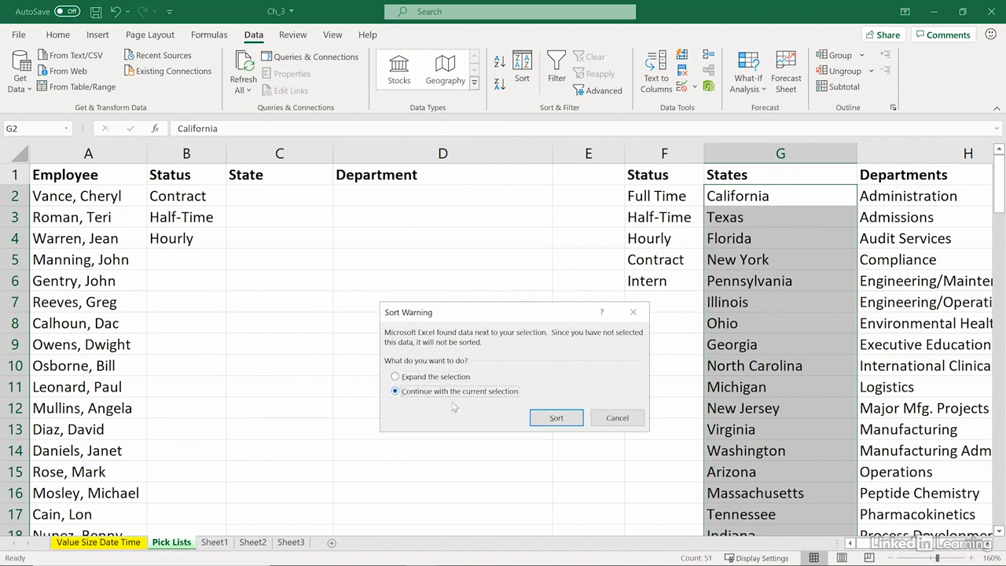
pyautogui.click(556, 418)
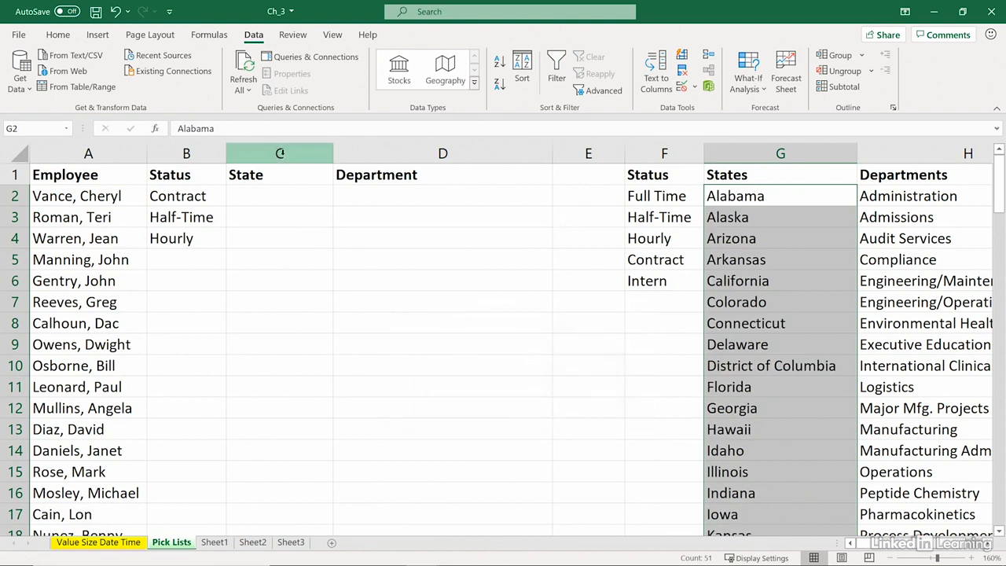
# Apply List data validation to the entire State column C, using =$G$2:$G$52 as the source.
pyautogui.click(280, 153)
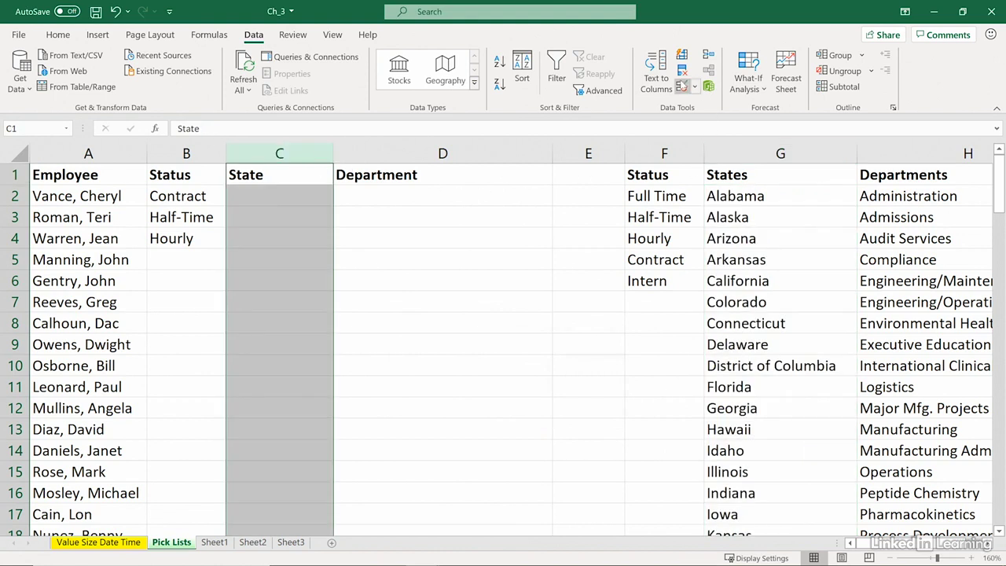
pyautogui.click(682, 86)
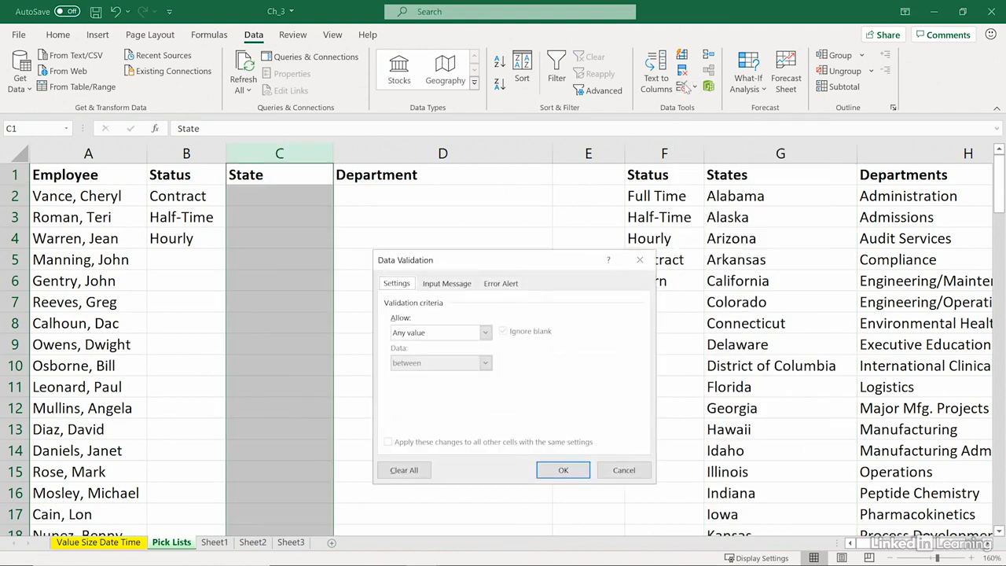
pyautogui.click(485, 333)
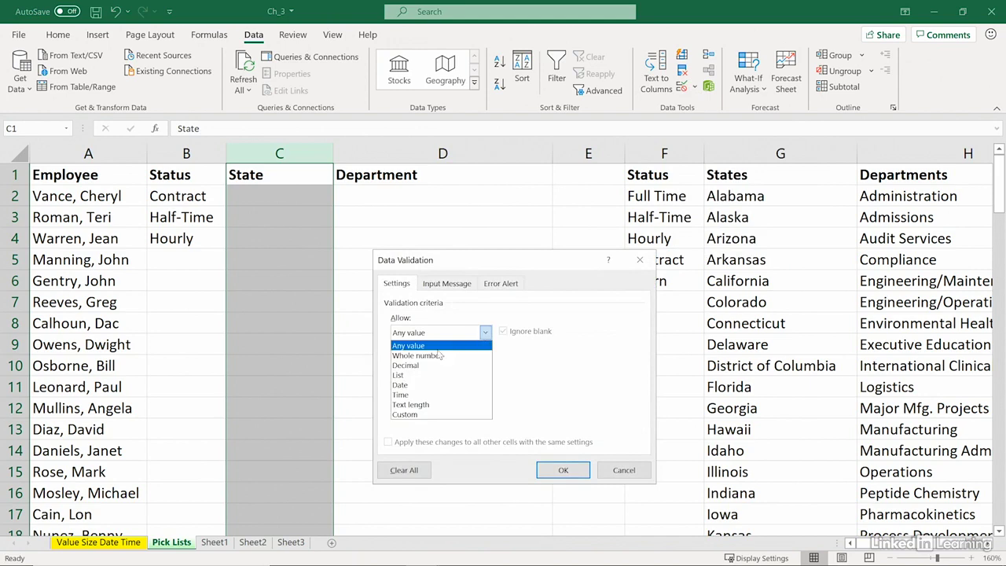
pyautogui.click(398, 376)
pyautogui.click(449, 392)
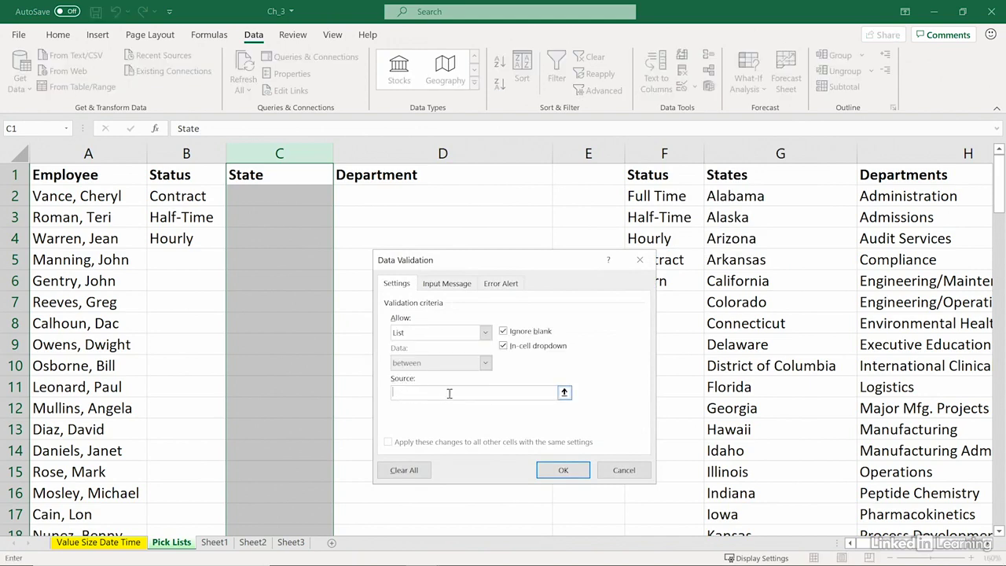
pyautogui.moveTo(738, 198); pyautogui.dragTo(753, 492)
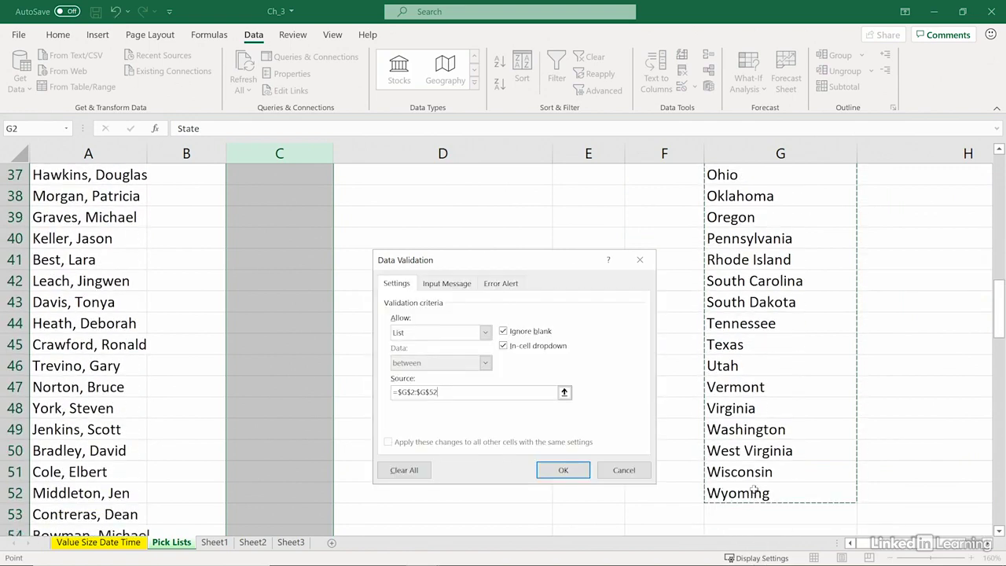
pyautogui.click(566, 469)
# Choose New Hampshire from the pick list in C2 and widen column C to fit the entry.
pyautogui.scroll(12, 303, 196)
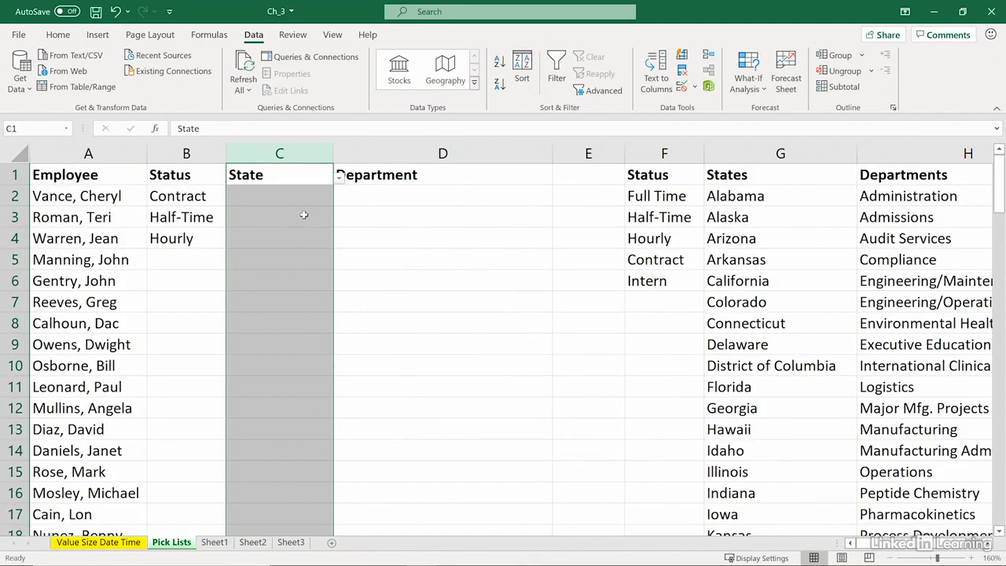
pyautogui.click(296, 202)
pyautogui.click(338, 201)
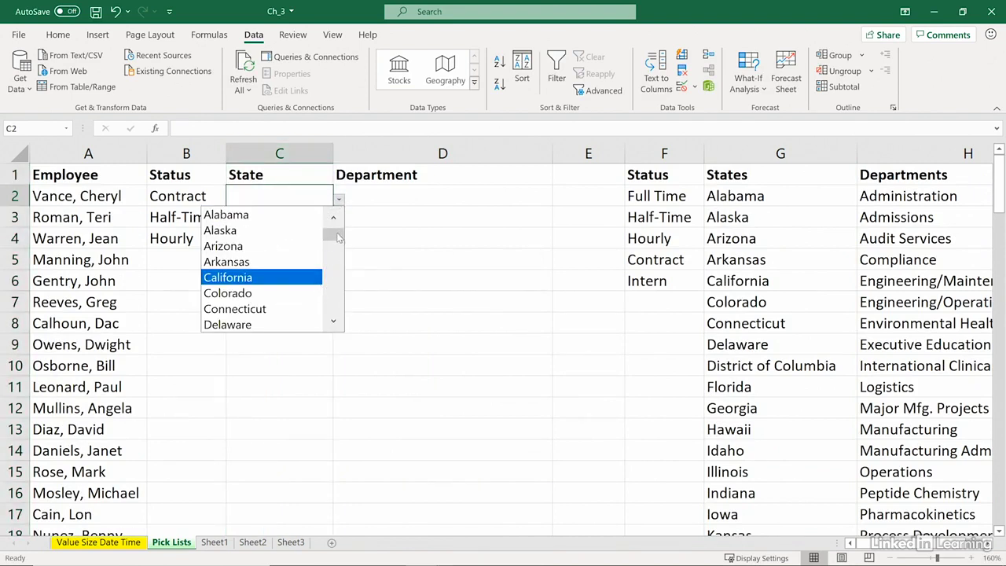
pyautogui.moveTo(338, 237); pyautogui.dragTo(334, 277)
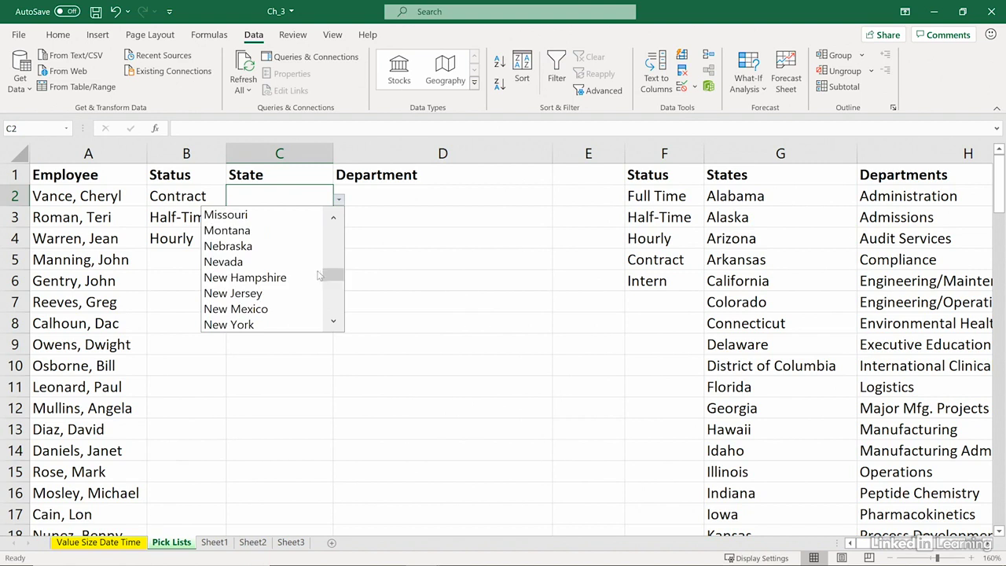
pyautogui.click(284, 277)
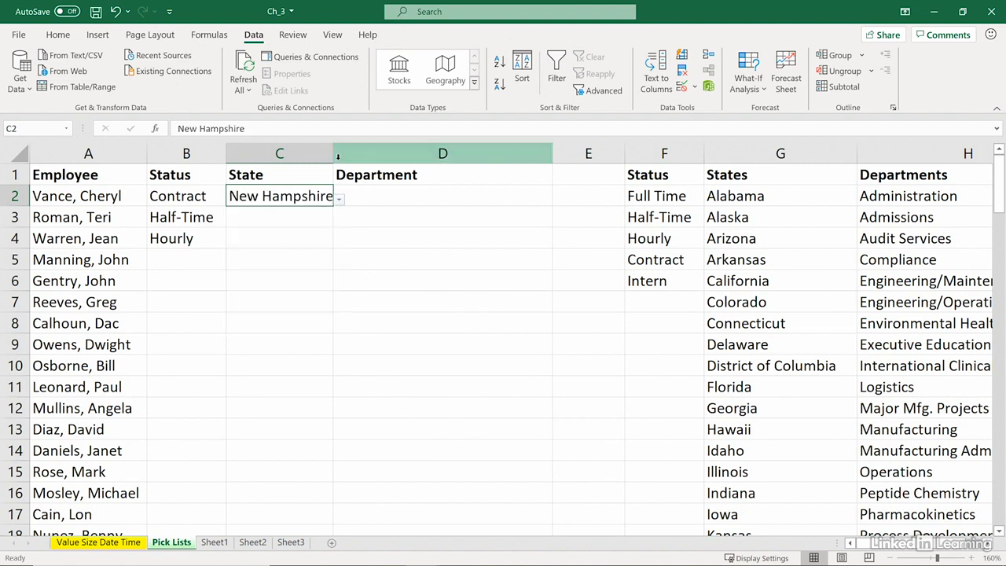
pyautogui.moveTo(344, 157); pyautogui.dragTo(361, 157)
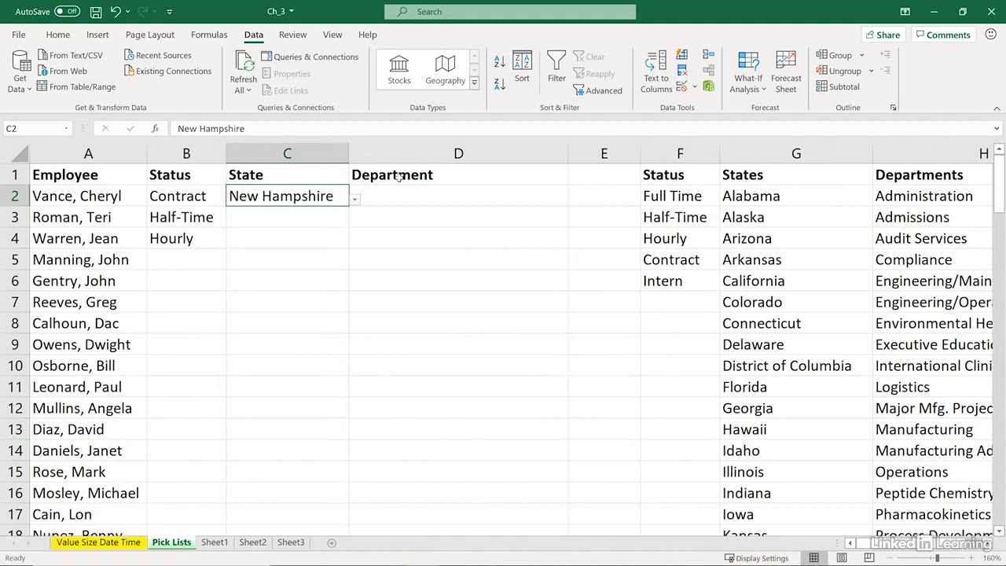
# Examine the Departments source list in column H, including its longer department names.
pyautogui.click(411, 194)
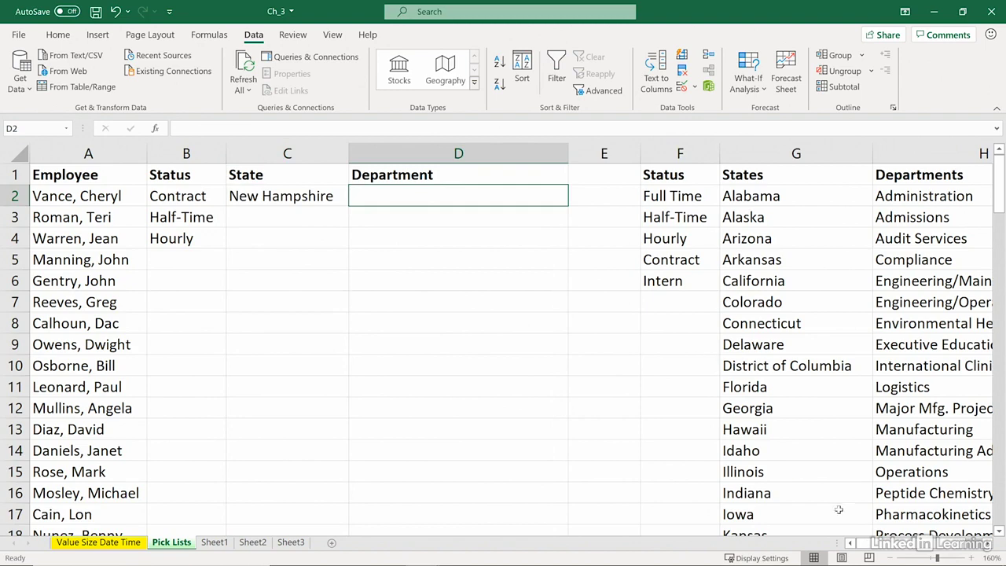
pyautogui.click(992, 544)
pyautogui.scroll(-3, 911, 364)
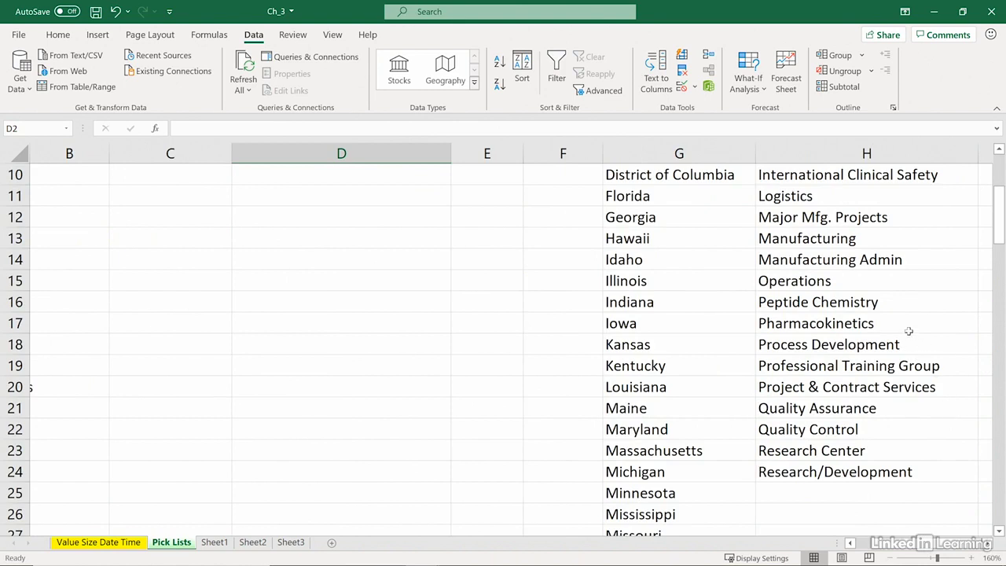
pyautogui.scroll(1, 910, 330)
pyautogui.click(831, 286)
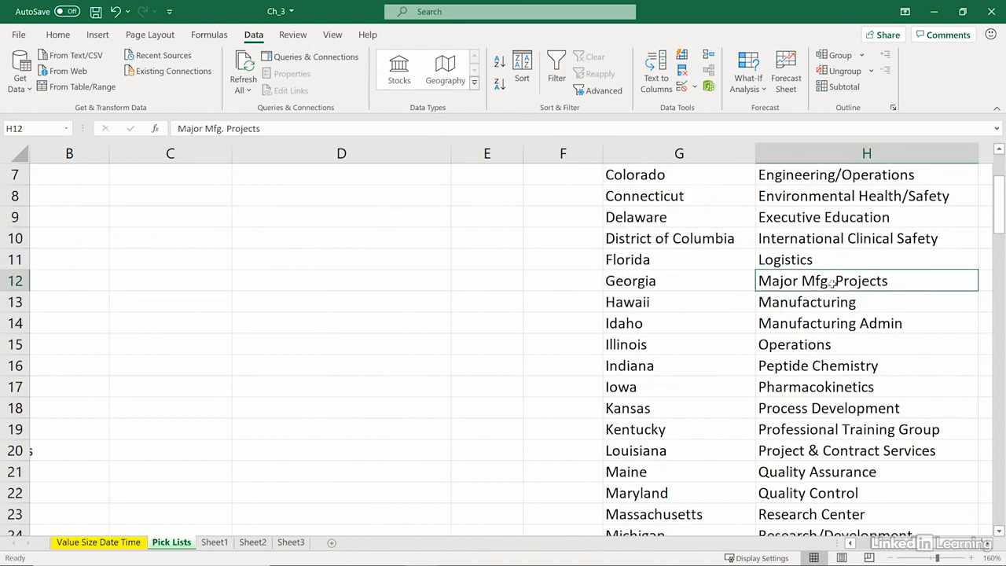
pyautogui.click(902, 323)
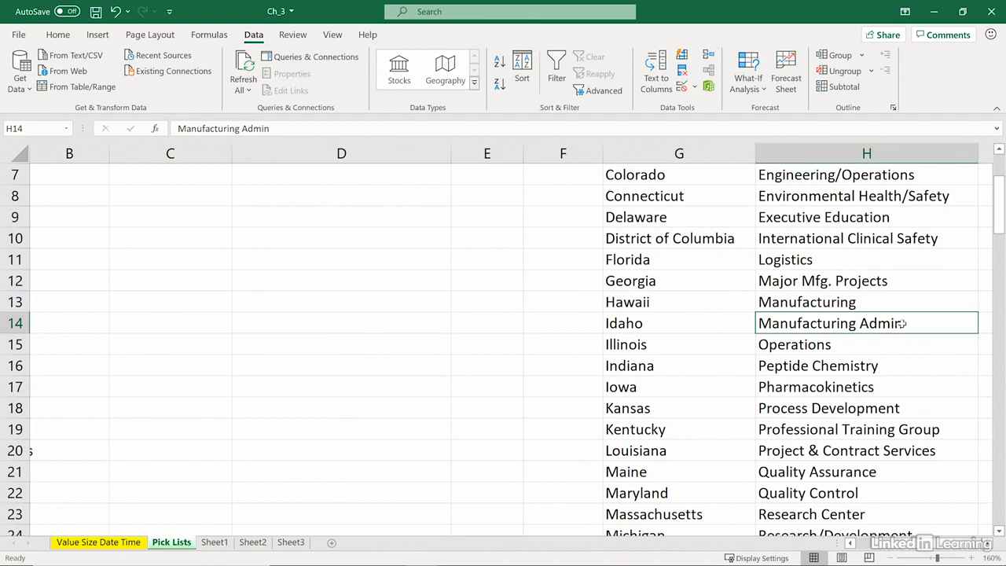
pyautogui.scroll(-2, 901, 323)
pyautogui.click(814, 322)
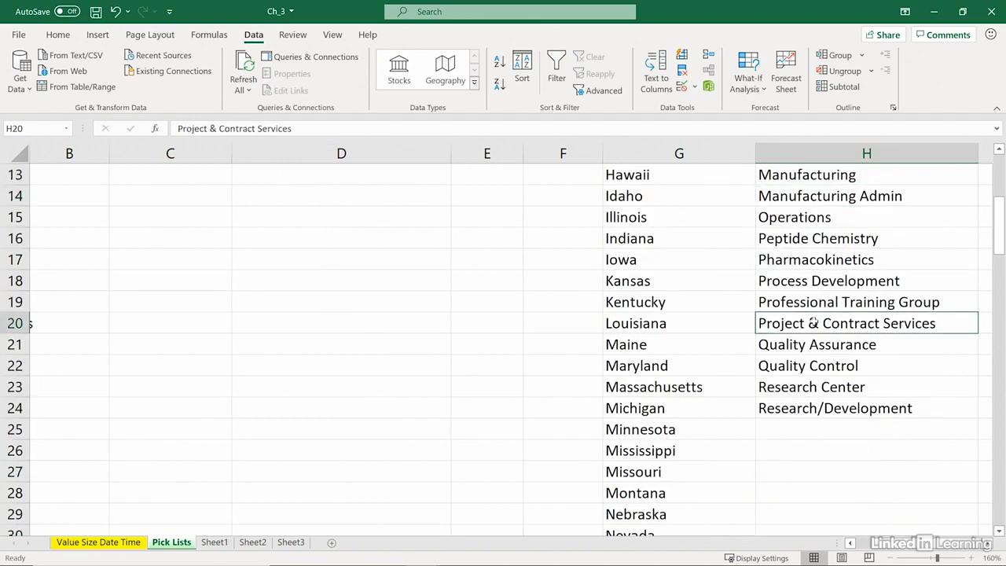
pyautogui.scroll(1, 818, 330)
pyautogui.scroll(2, 818, 338)
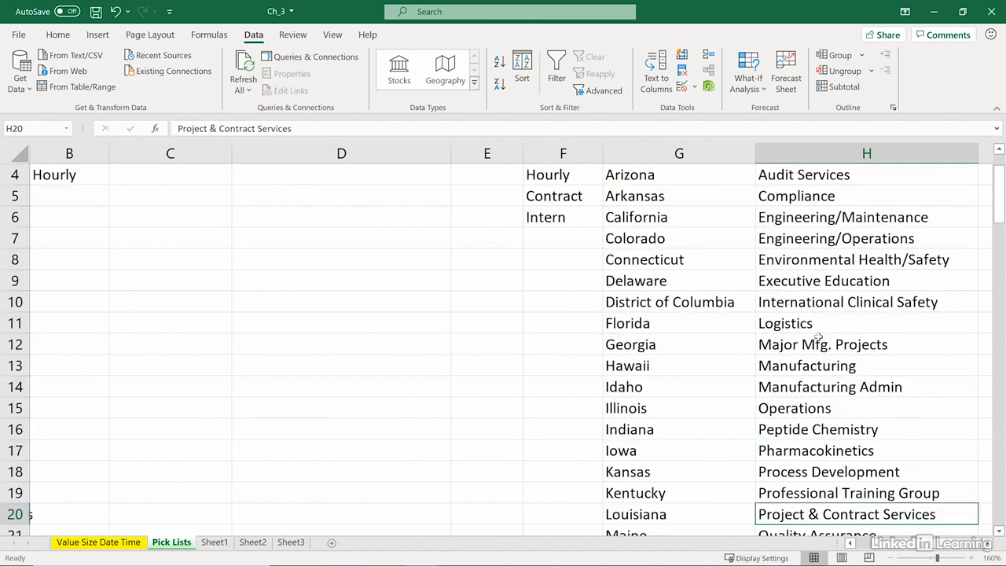
pyautogui.scroll(1, 817, 338)
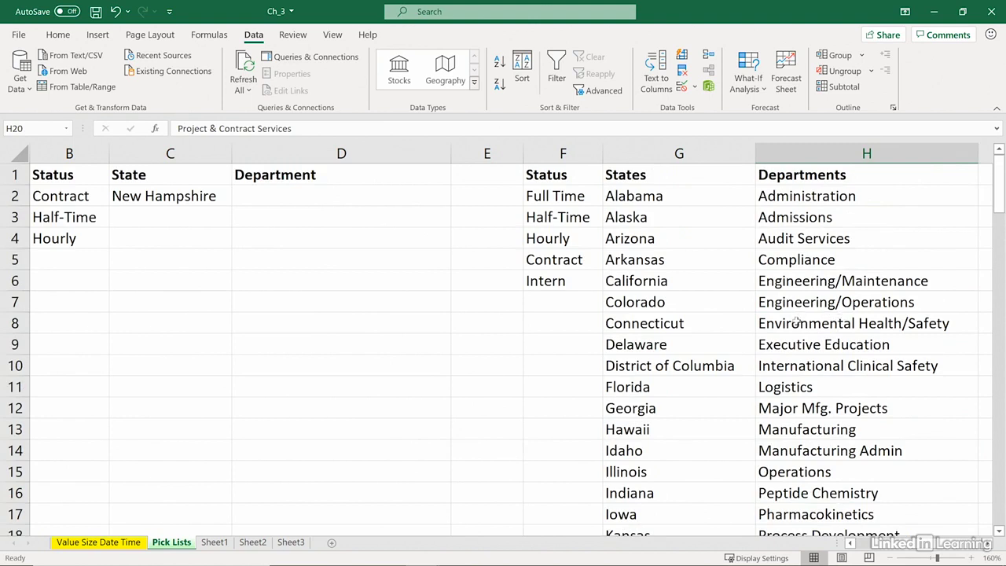
pyautogui.click(796, 321)
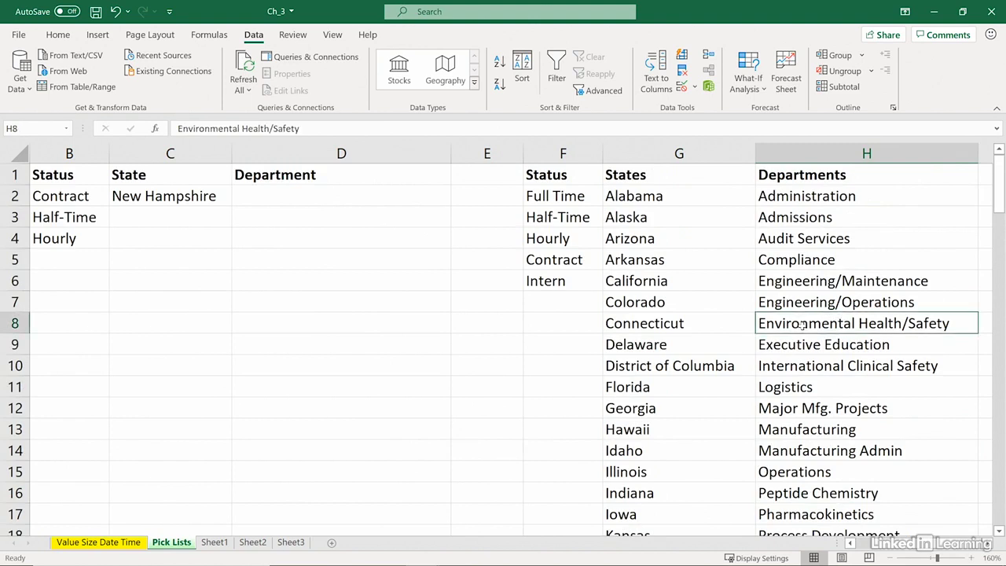
# Apply List data validation to the entire Department column D, using =$H$2:$H$24 as the source.
pyautogui.click(379, 195)
pyautogui.click(351, 151)
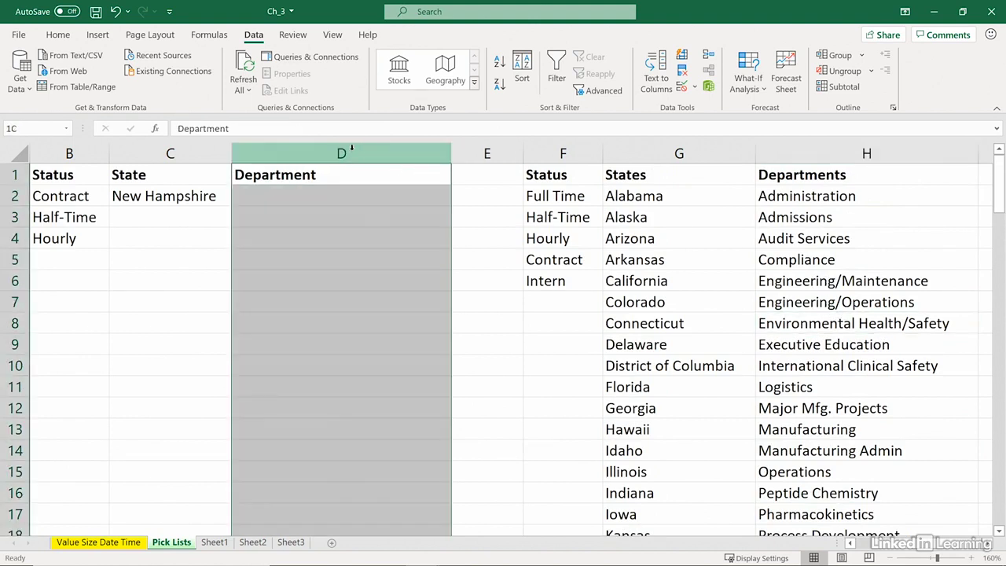
pyautogui.click(680, 86)
pyautogui.click(485, 332)
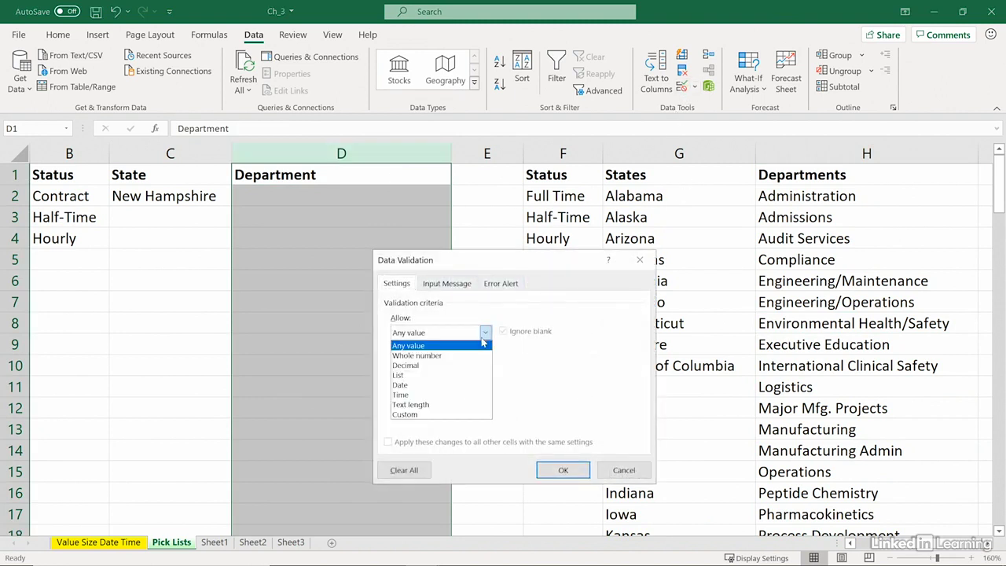
pyautogui.click(405, 375)
pyautogui.click(410, 393)
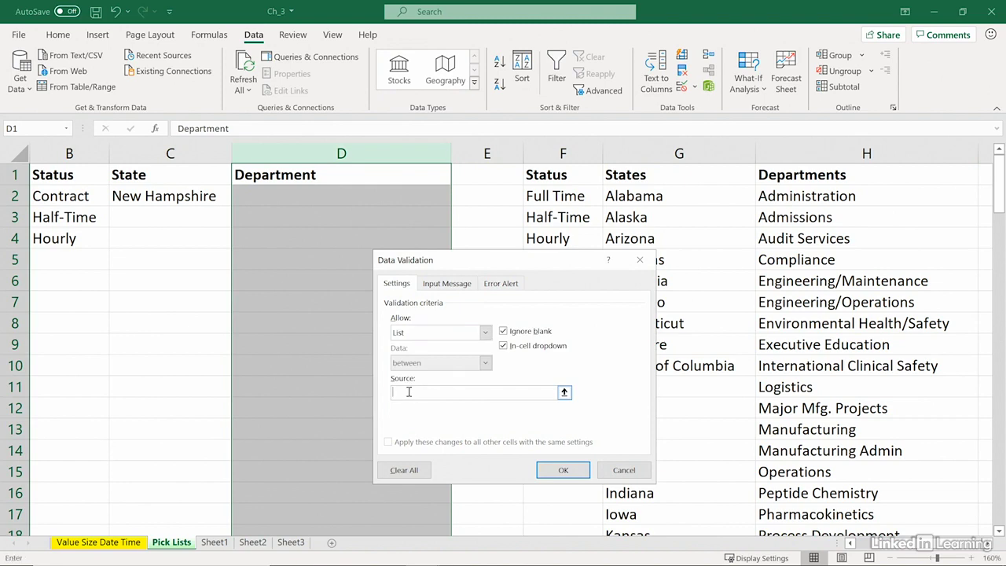
pyautogui.click(793, 198)
pyautogui.moveTo(793, 198); pyautogui.dragTo(759, 337)
pyautogui.click(561, 469)
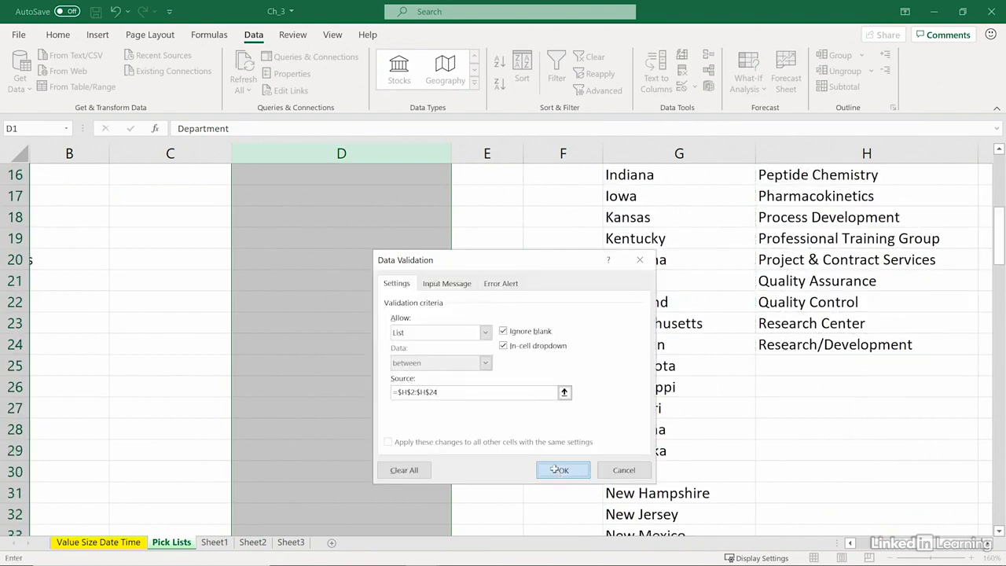
# Choose Environmental Health/Safety from the Department pick list in D2.
pyautogui.scroll(4, 342, 228)
pyautogui.scroll(1, 342, 229)
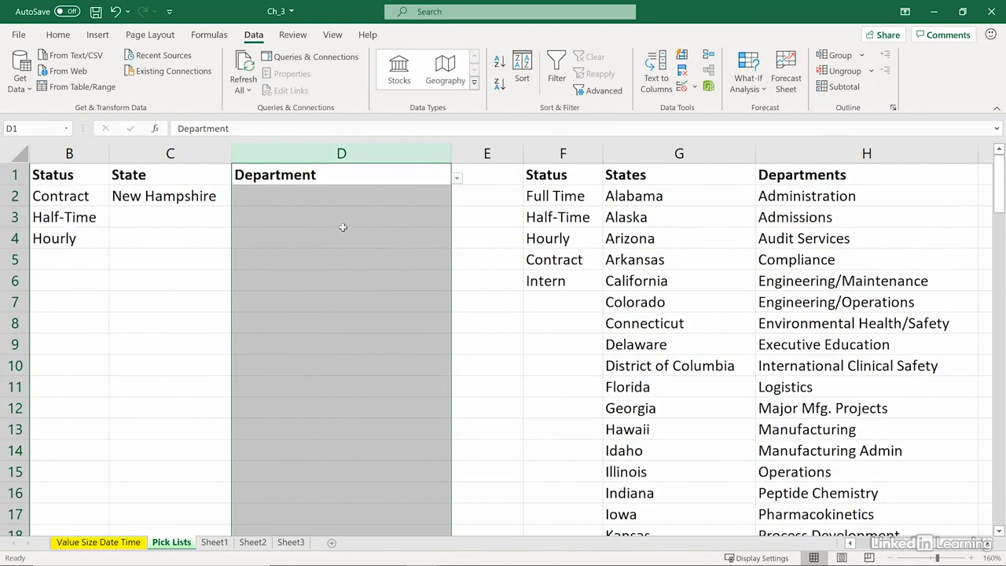
pyautogui.click(353, 197)
pyautogui.click(456, 202)
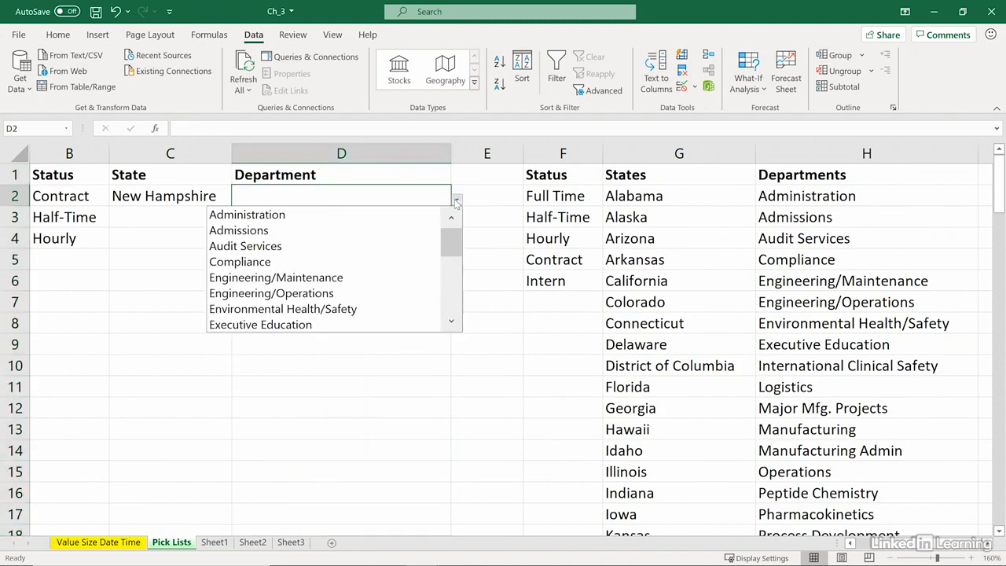
pyautogui.click(355, 309)
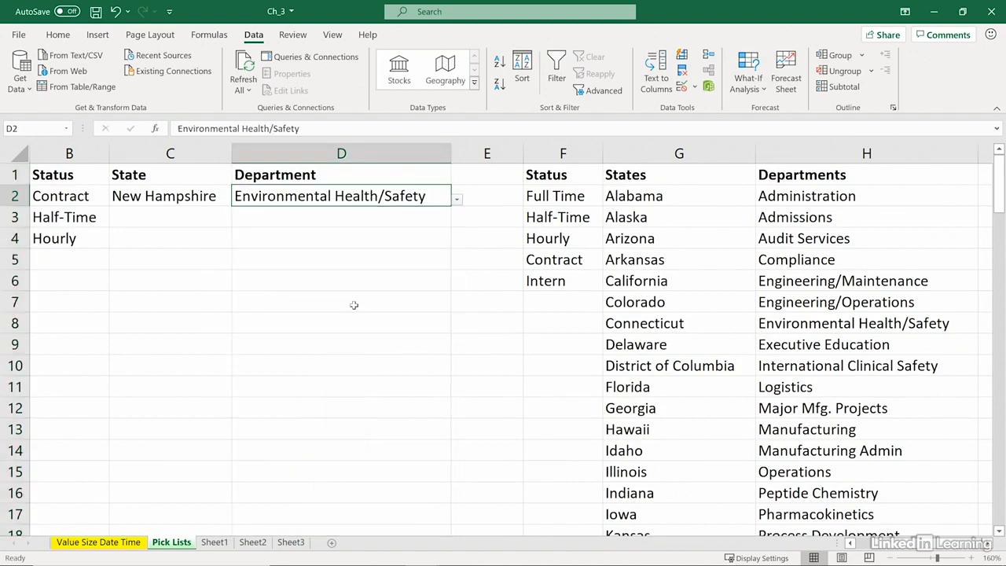
# Examine the order of the entries in D3's Department pick list against the Departments source list.
pyautogui.click(383, 217)
pyautogui.click(819, 429)
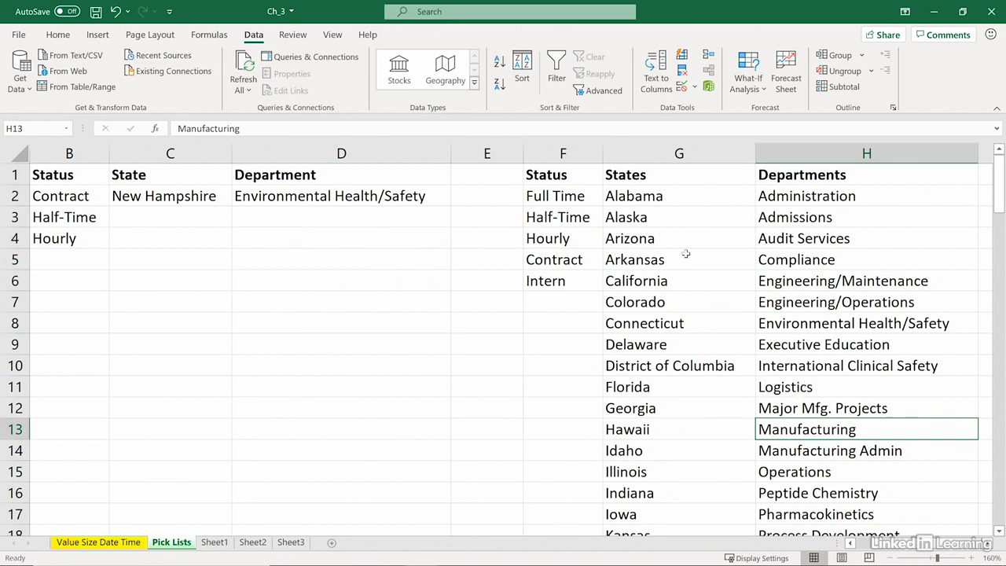
pyautogui.click(407, 213)
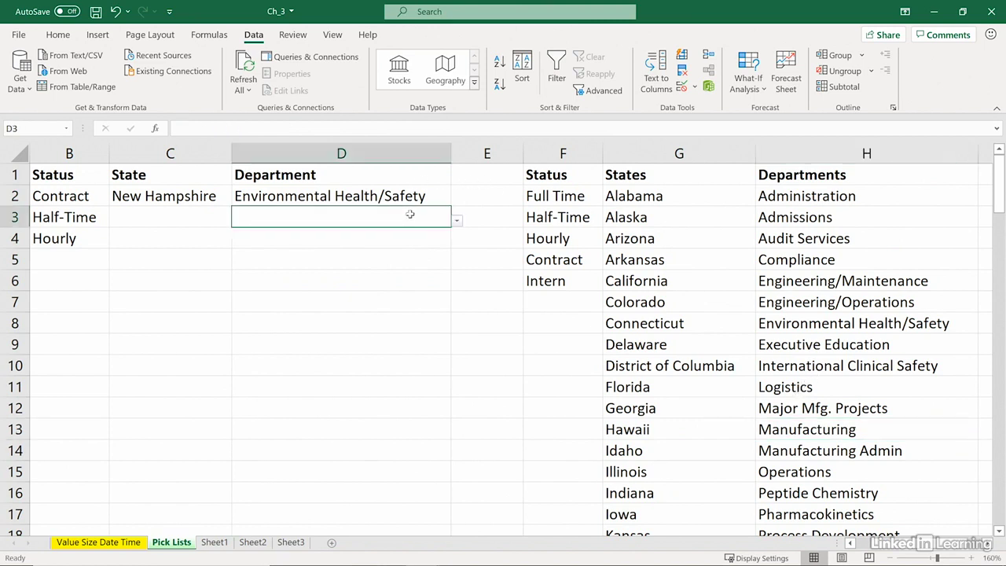
pyautogui.click(456, 222)
pyautogui.click(417, 216)
# Move Manufacturing from H13 to the top of the Departments source list, ahead of Administration, without overwriting any entries.
pyautogui.click(794, 431)
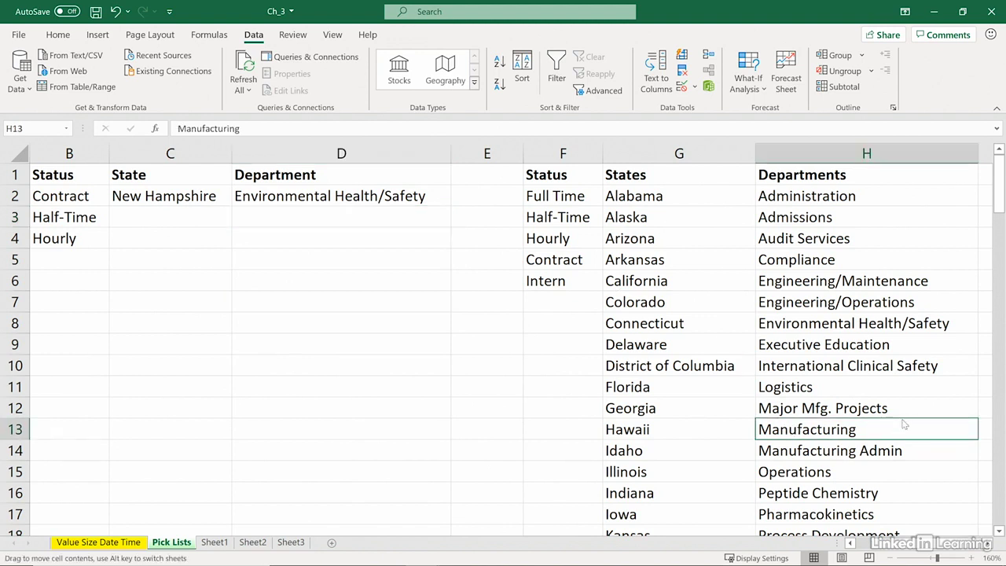
pyautogui.moveTo(904, 424); pyautogui.dragTo(892, 212)
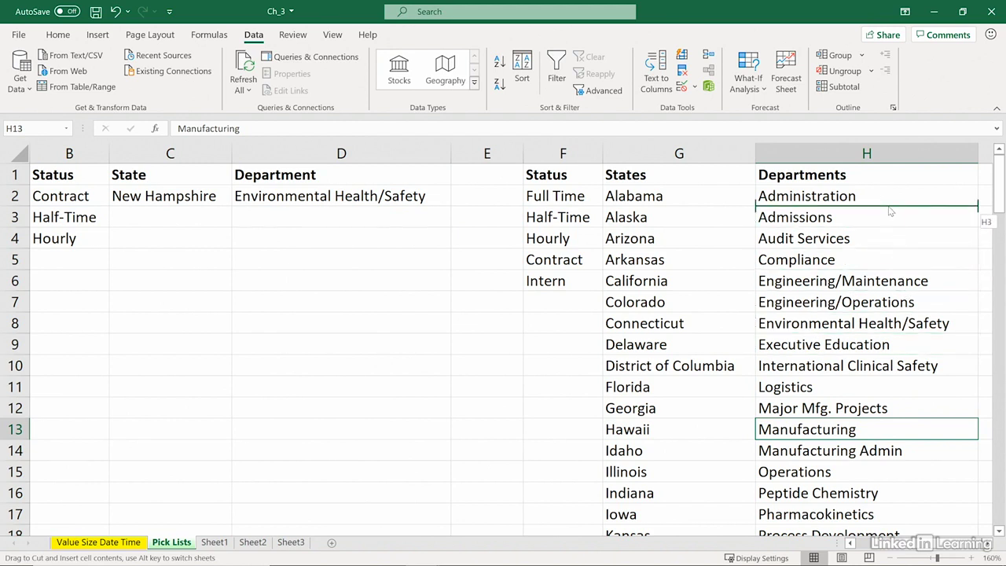
pyautogui.moveTo(891, 210); pyautogui.dragTo(891, 208)
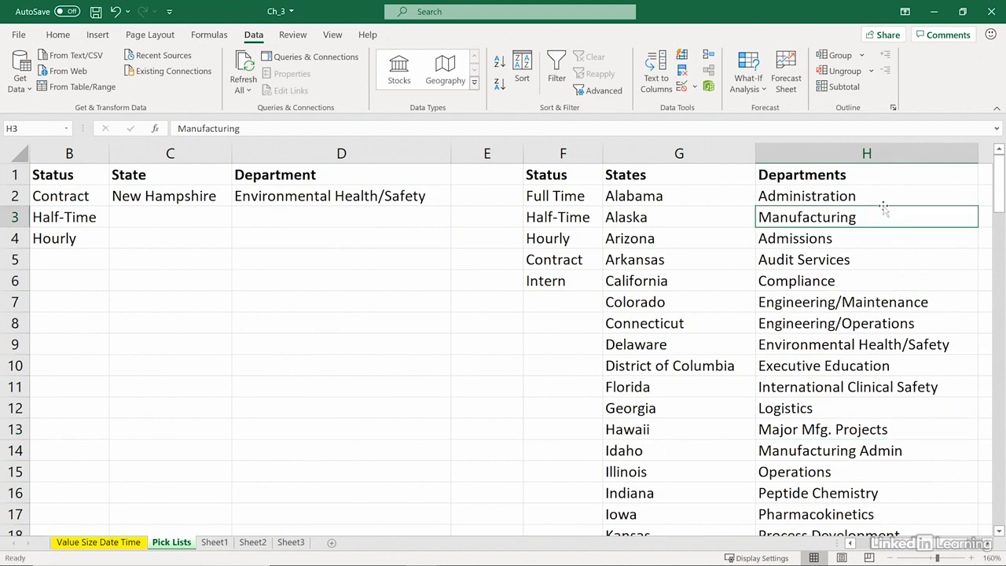
pyautogui.click(858, 193)
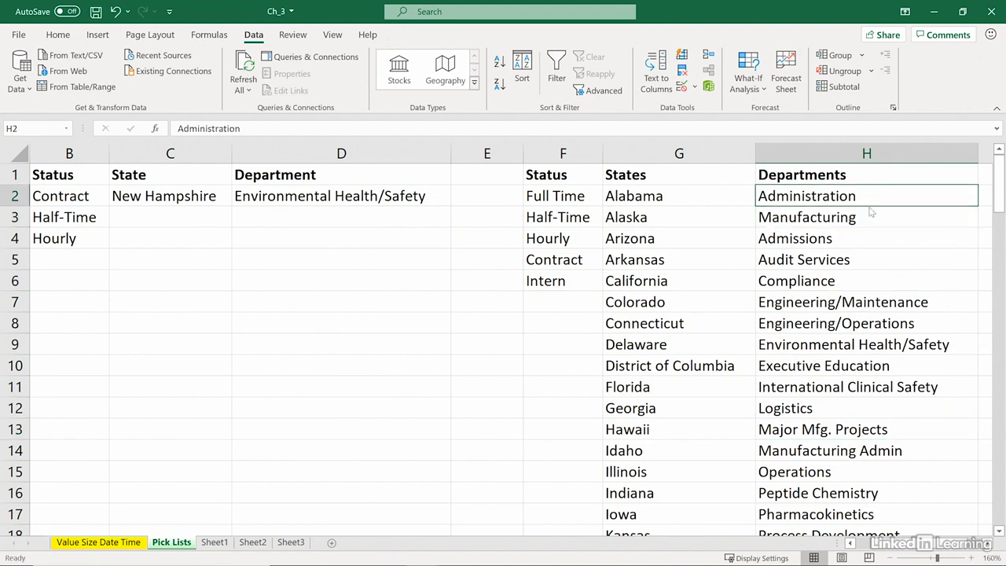
pyautogui.moveTo(869, 207); pyautogui.dragTo(869, 229)
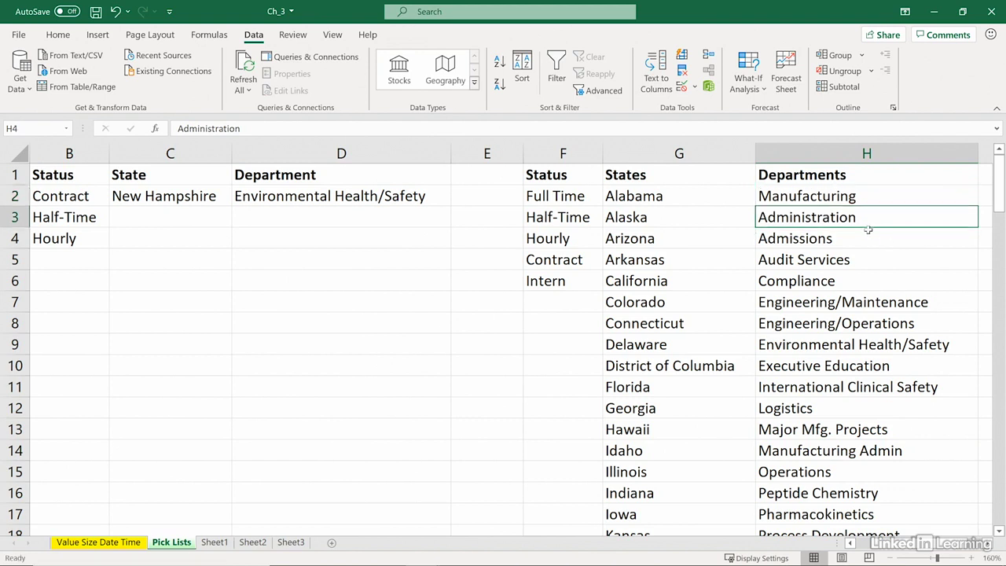
pyautogui.click(818, 253)
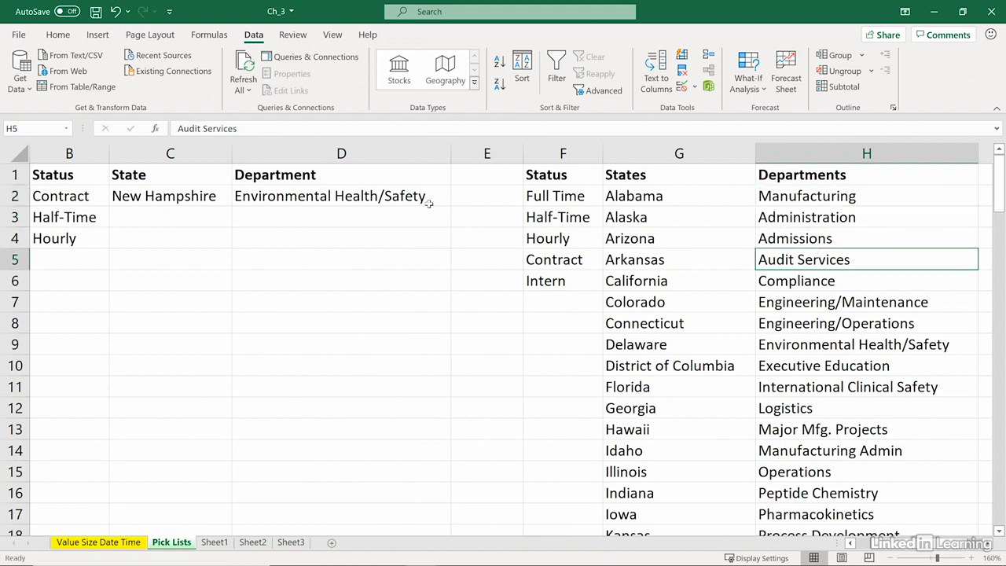
# Choose Manufacturing from the Department pick list in D3.
pyautogui.click(381, 216)
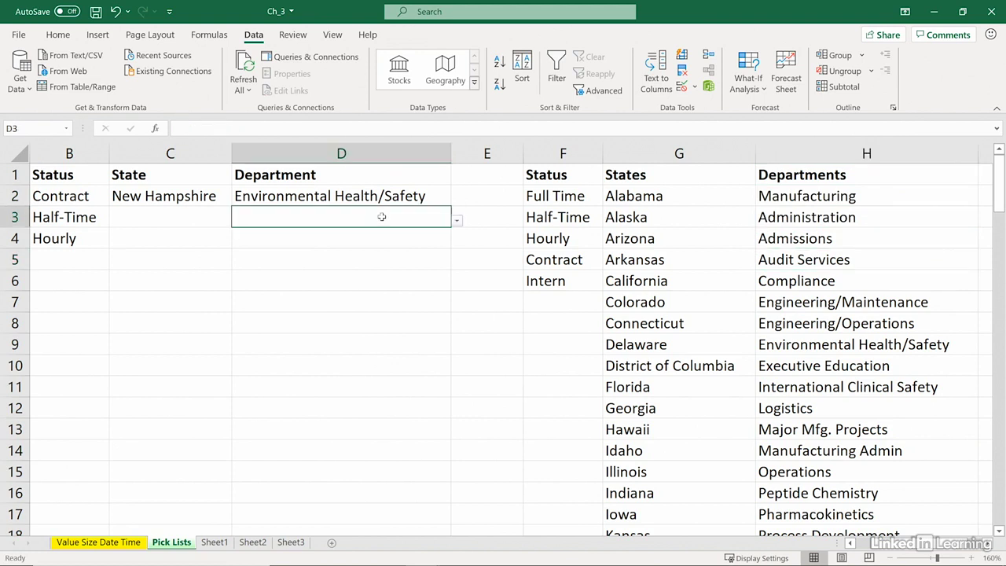
pyautogui.click(455, 225)
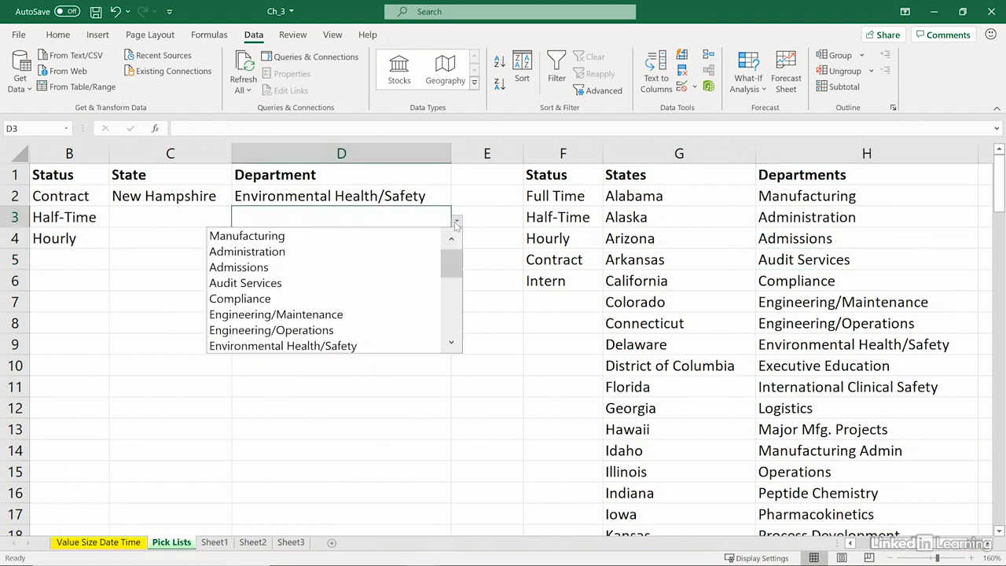
pyautogui.click(348, 235)
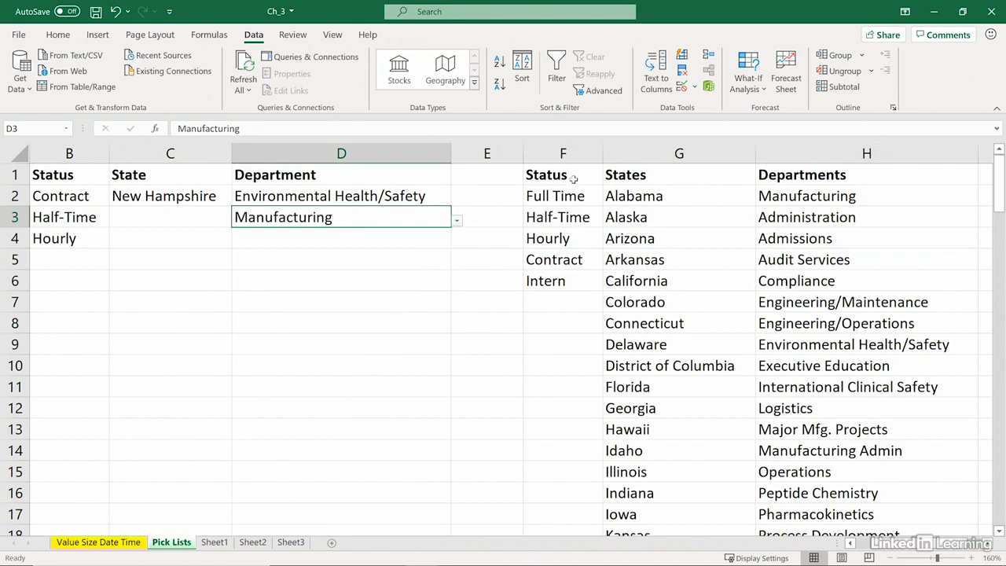
# Move the Status, States and Departments source lists in F1:H52 to Sheet1, starting at cell A1.
pyautogui.moveTo(572, 178); pyautogui.dragTo(668, 180)
pyautogui.moveTo(734, 176); pyautogui.dragTo(782, 177)
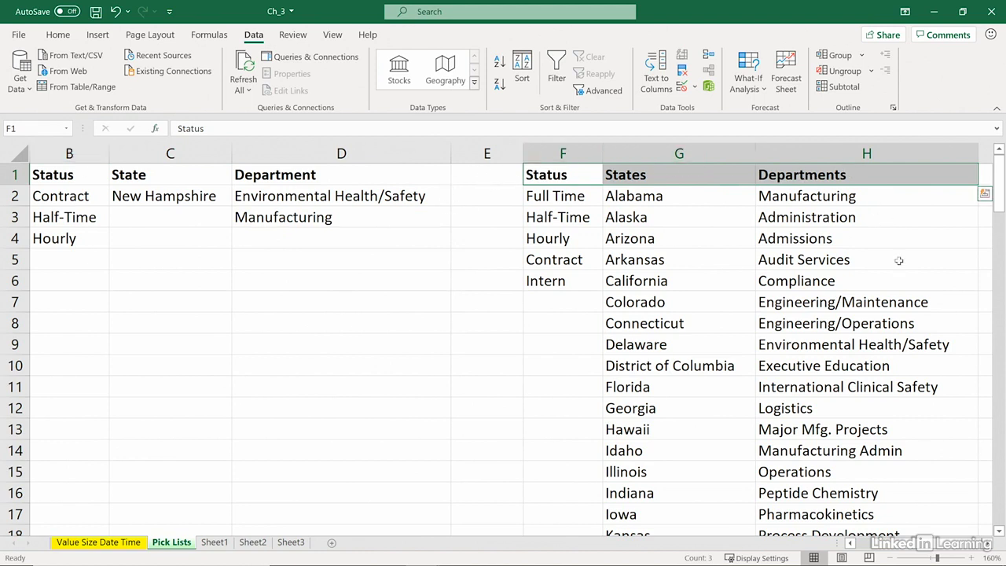
pyautogui.moveTo(554, 172); pyautogui.dragTo(905, 498)
pyautogui.rightClick(727, 278)
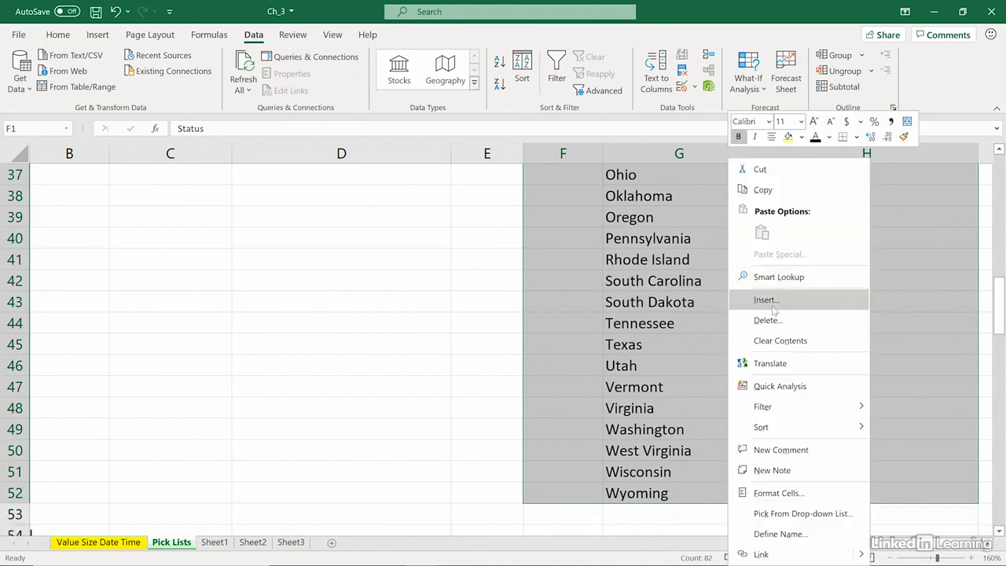
pyautogui.click(760, 169)
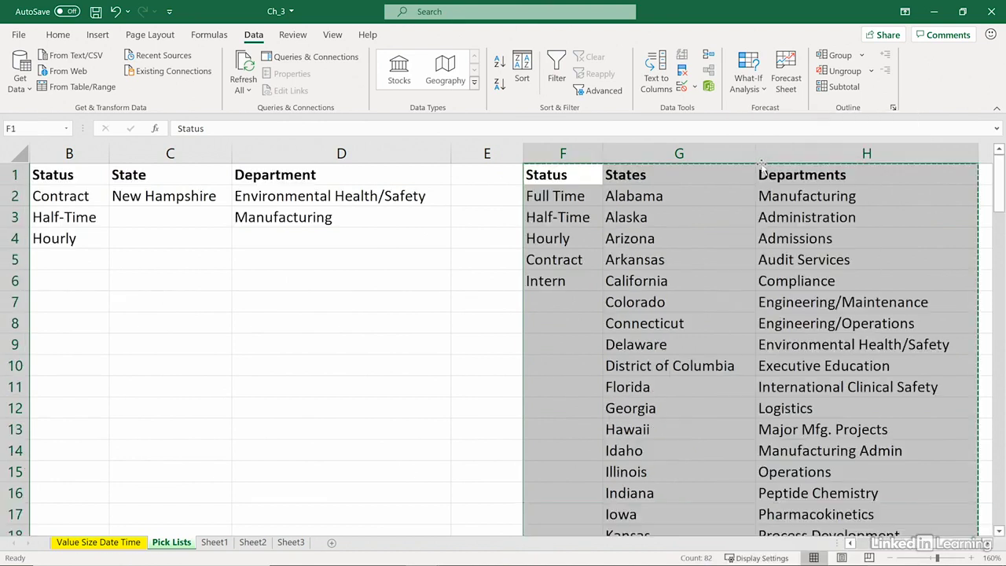
pyautogui.click(223, 541)
pyautogui.rightClick(51, 161)
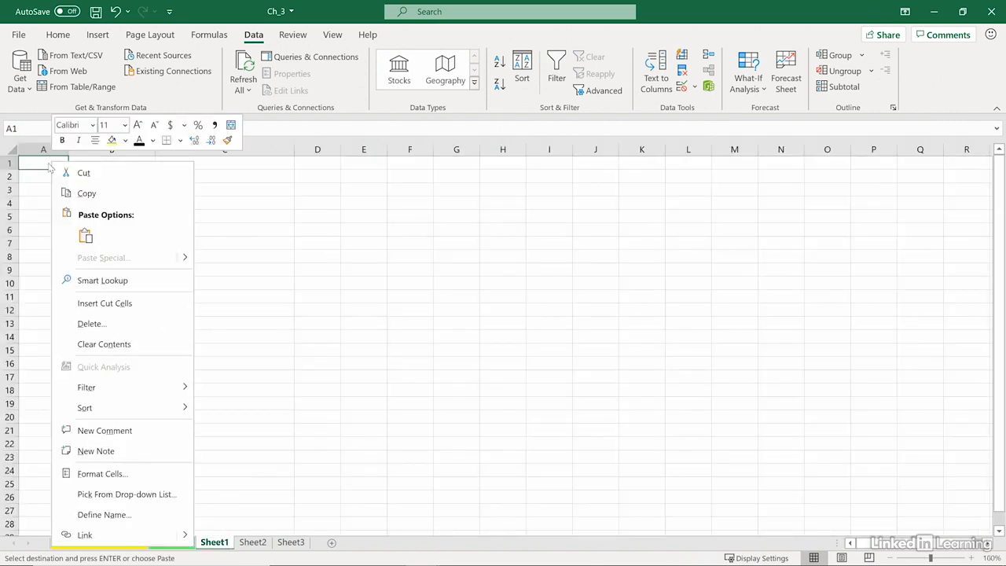
pyautogui.click(83, 234)
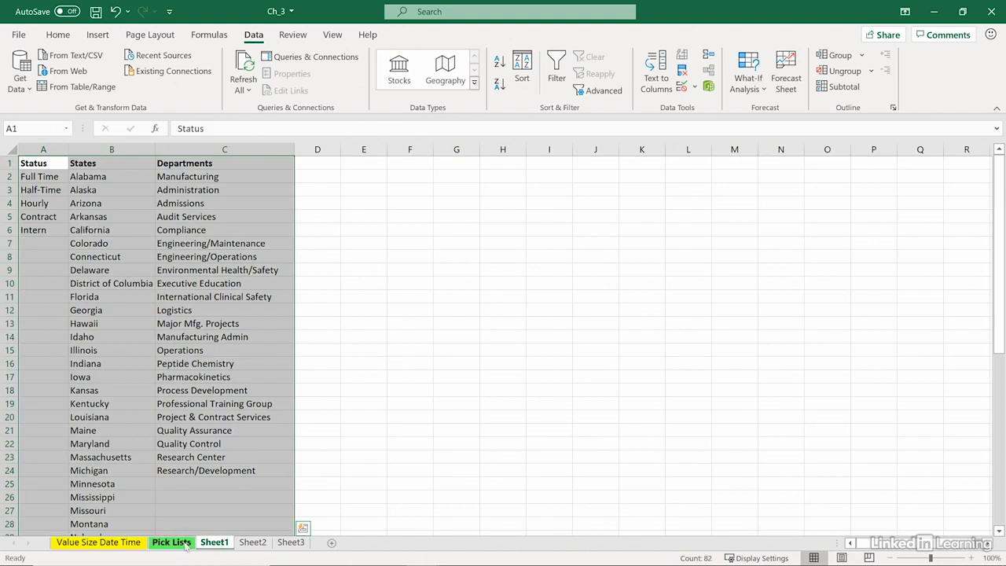
# Check the Department pick list in D4 on the Pick Lists sheet and review its source lists on Sheet1.
pyautogui.click(186, 546)
pyautogui.click(337, 333)
pyautogui.click(359, 238)
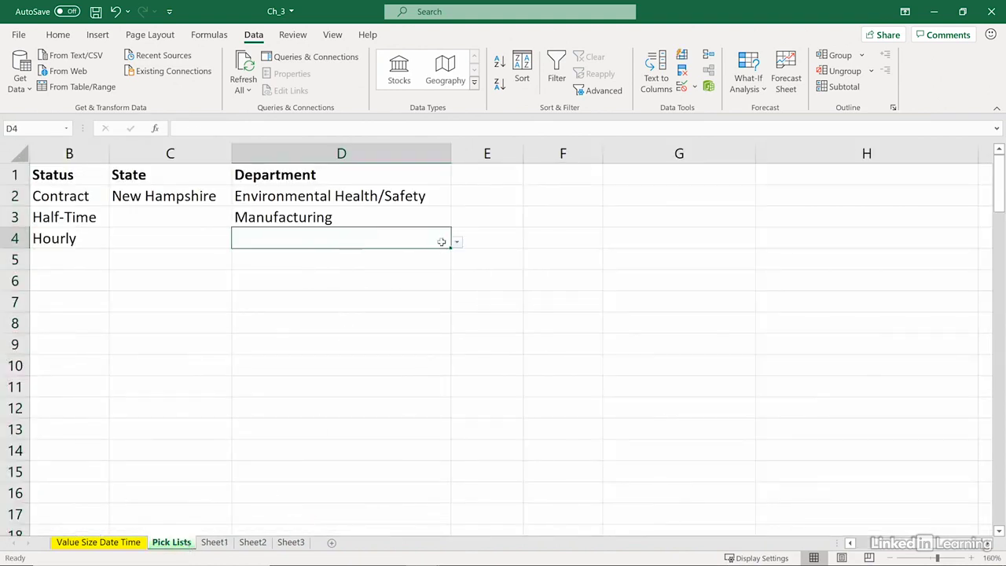
pyautogui.click(456, 243)
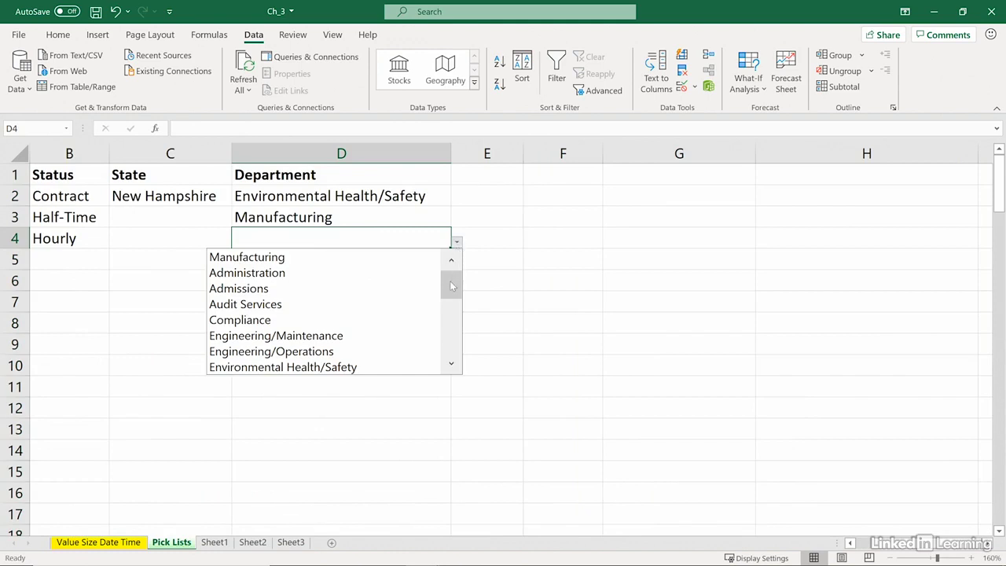
pyautogui.click(391, 237)
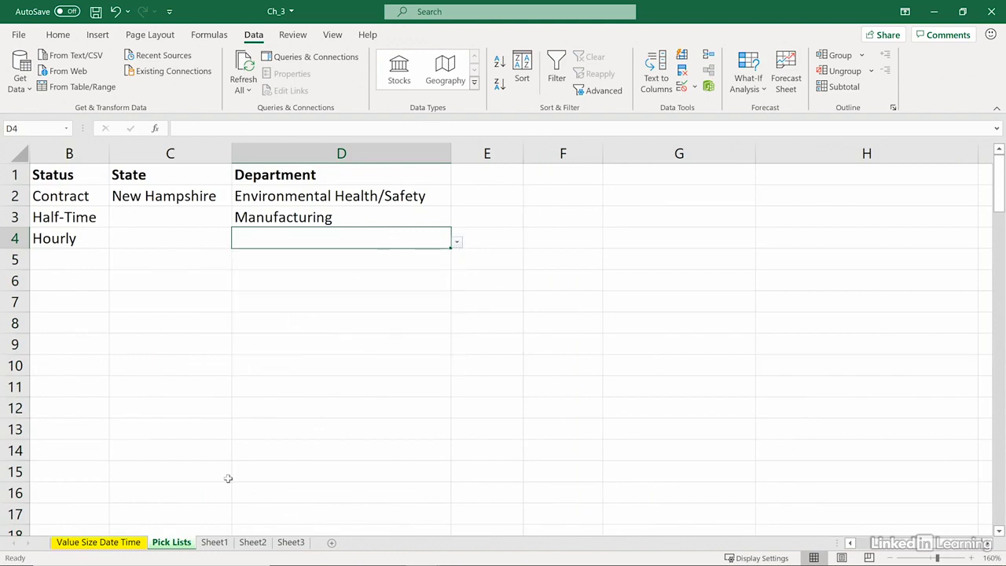
pyautogui.click(213, 548)
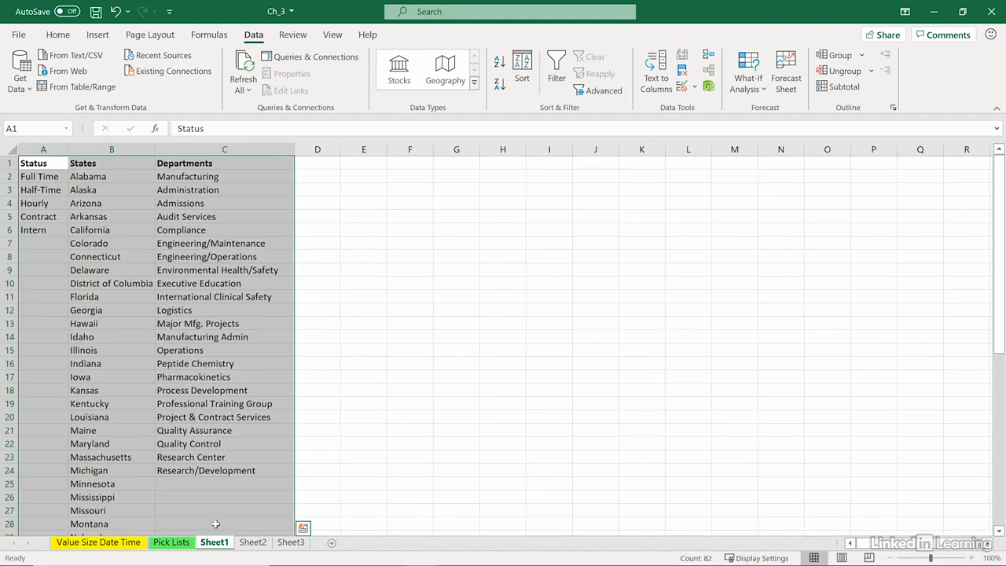
pyautogui.click(183, 547)
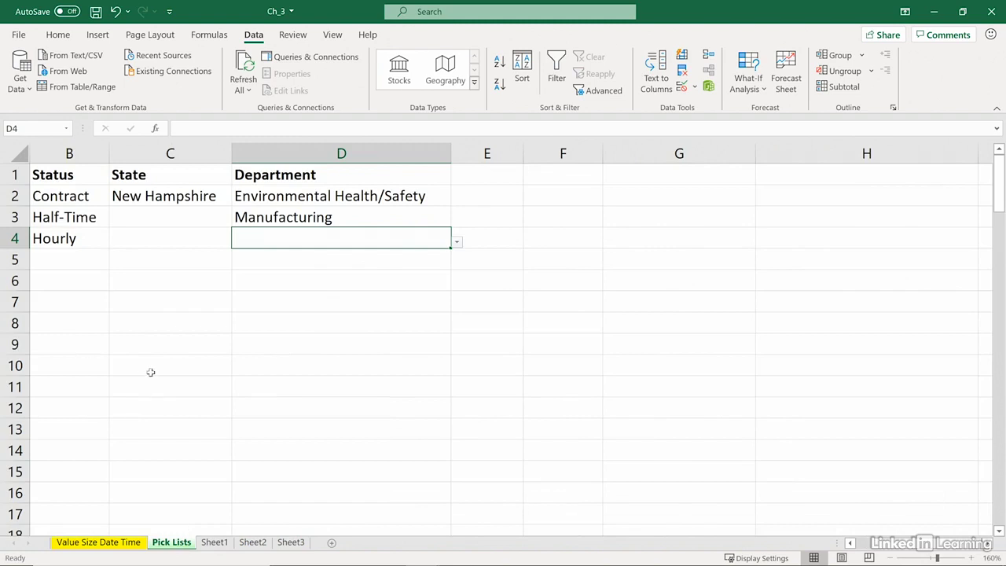